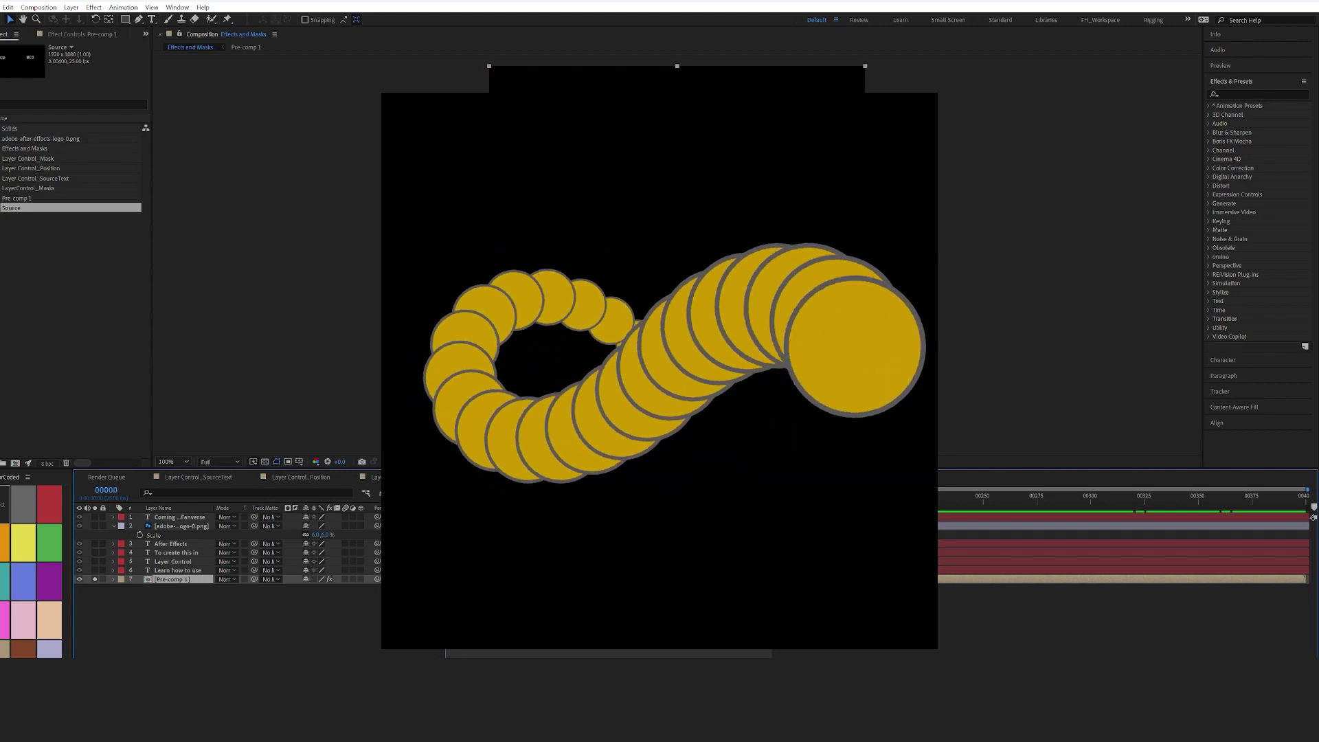
- Preview the caterpillar animation, then create a new composition named LayerControl_Demo
key("space")
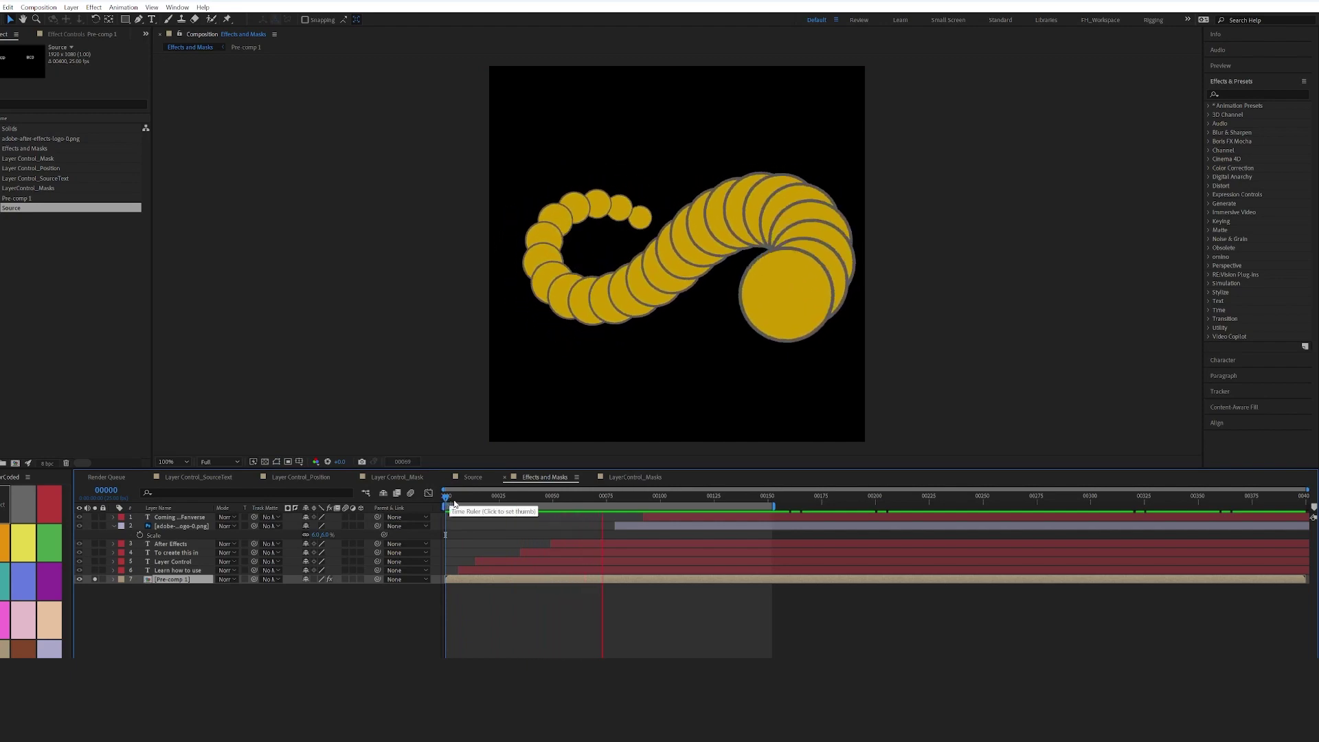
key("space")
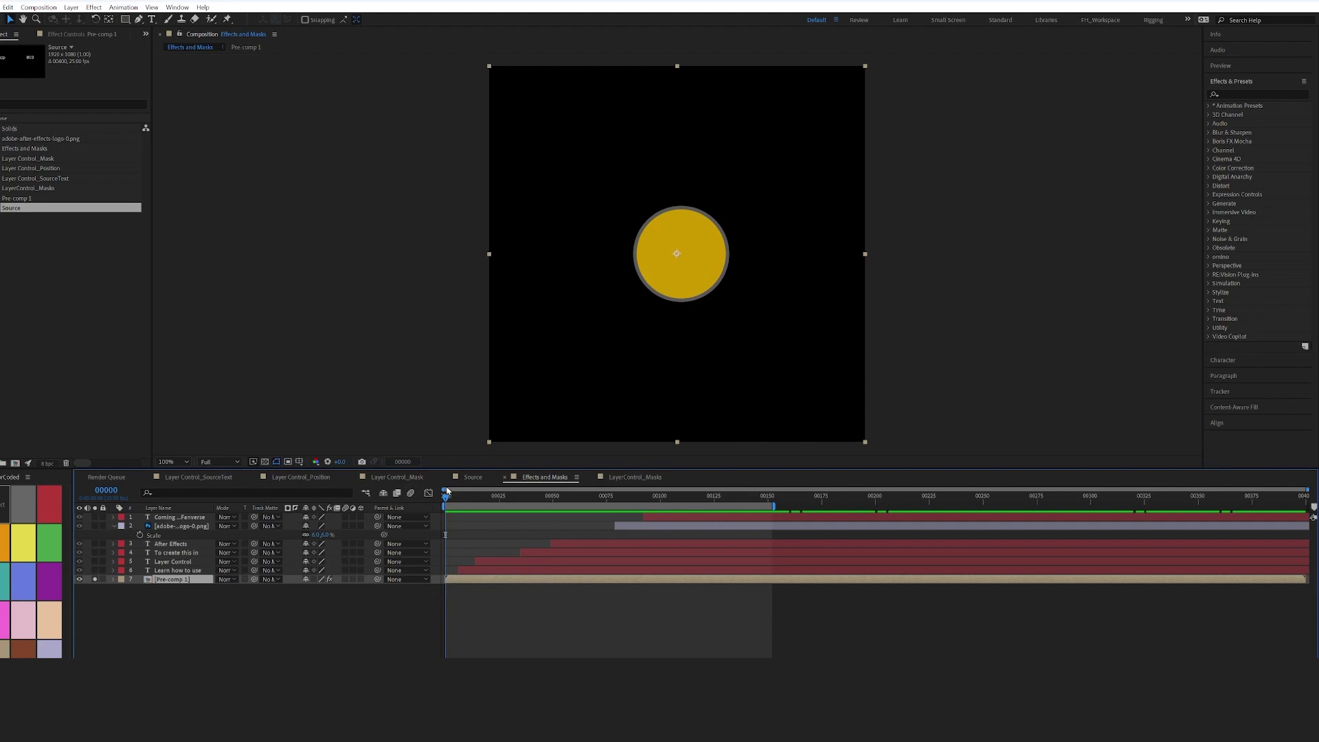
key("ctrl+n")
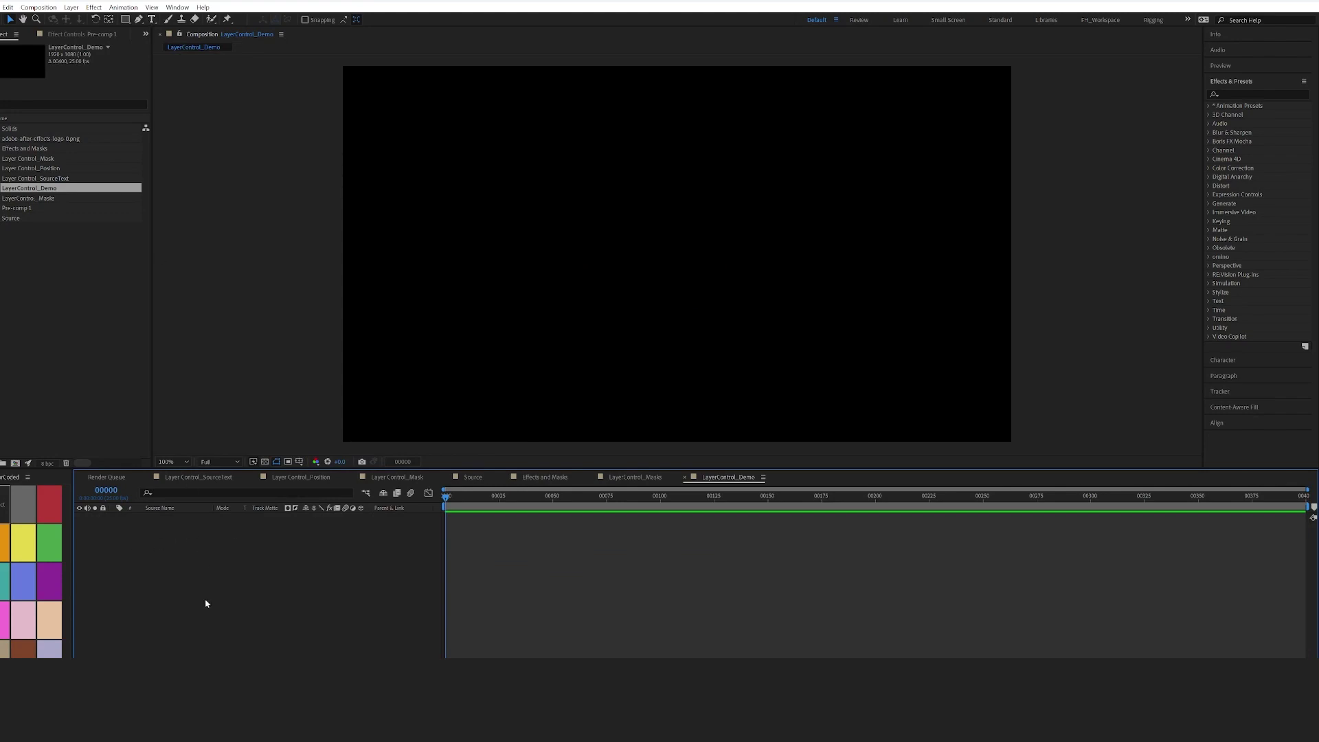
- Create two text layers reading A and B in the composition
left_click(154, 20)
left_click(461, 237)
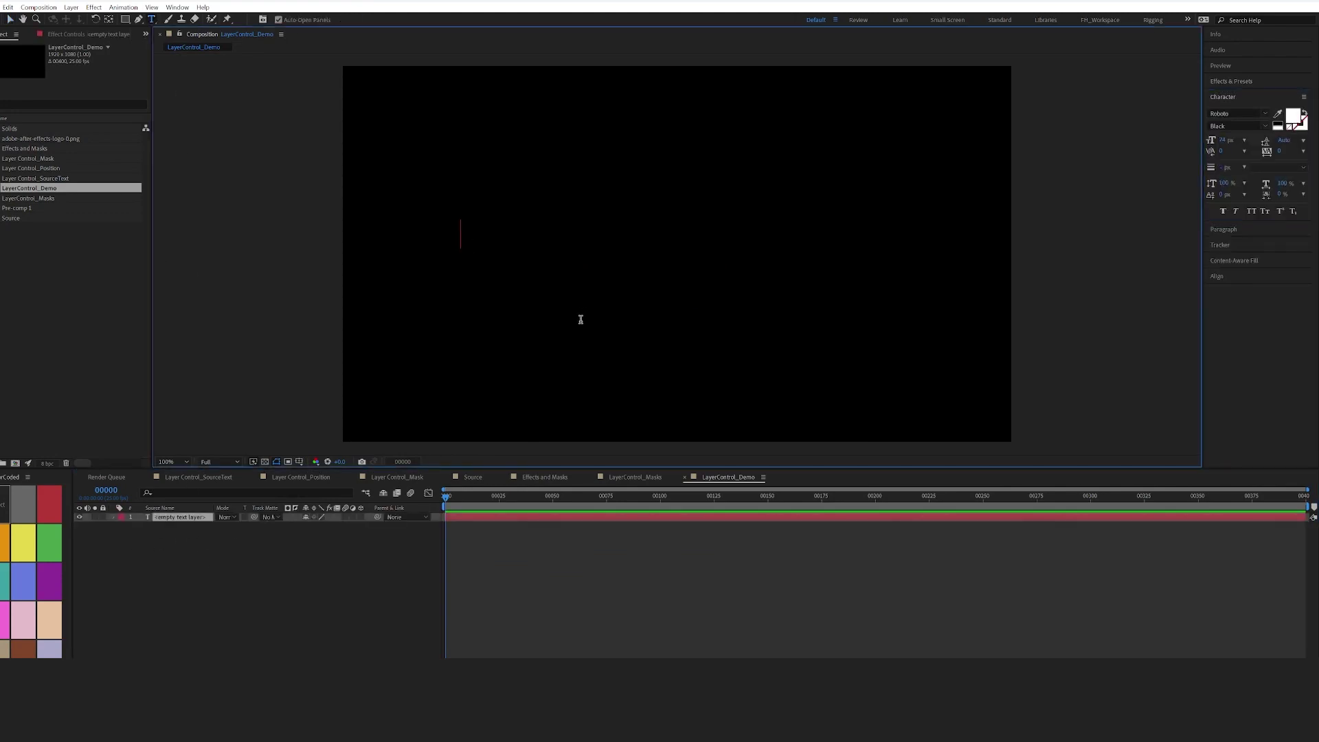
type("A")
left_click(241, 624)
left_click(733, 228)
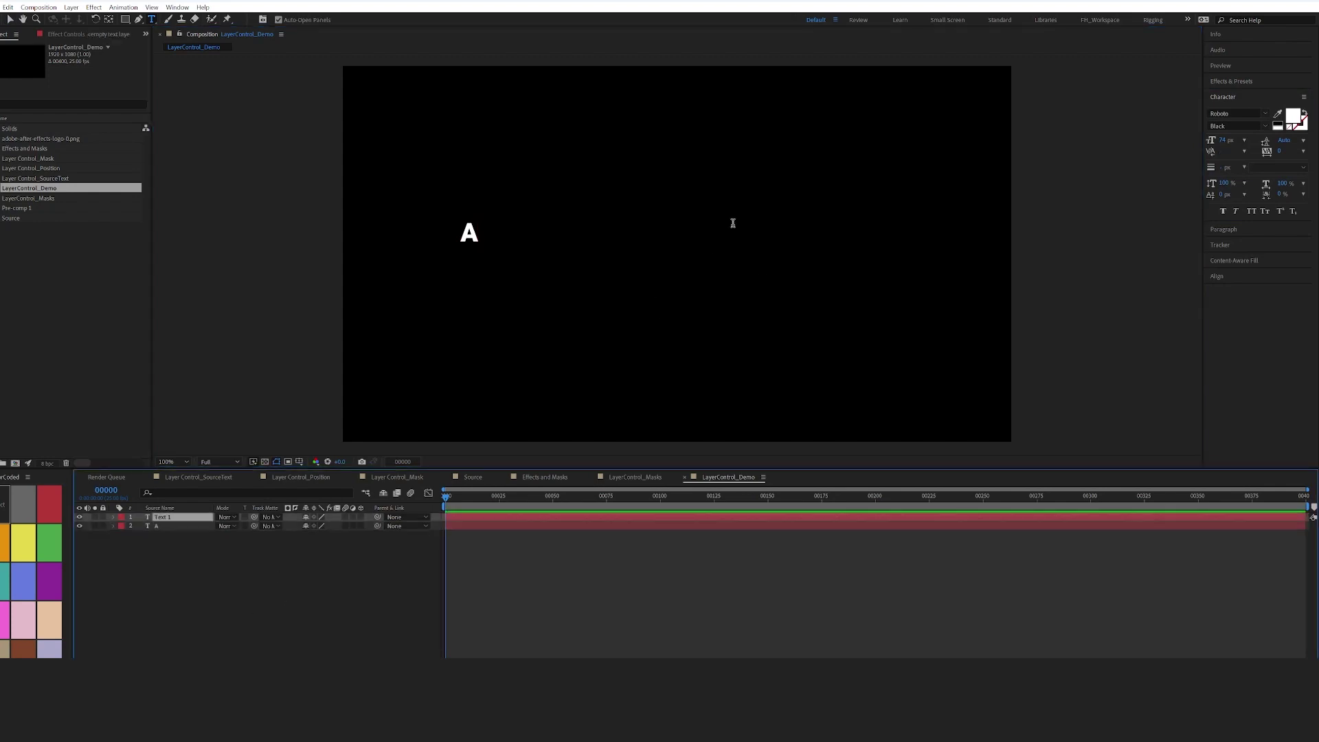
type("B")
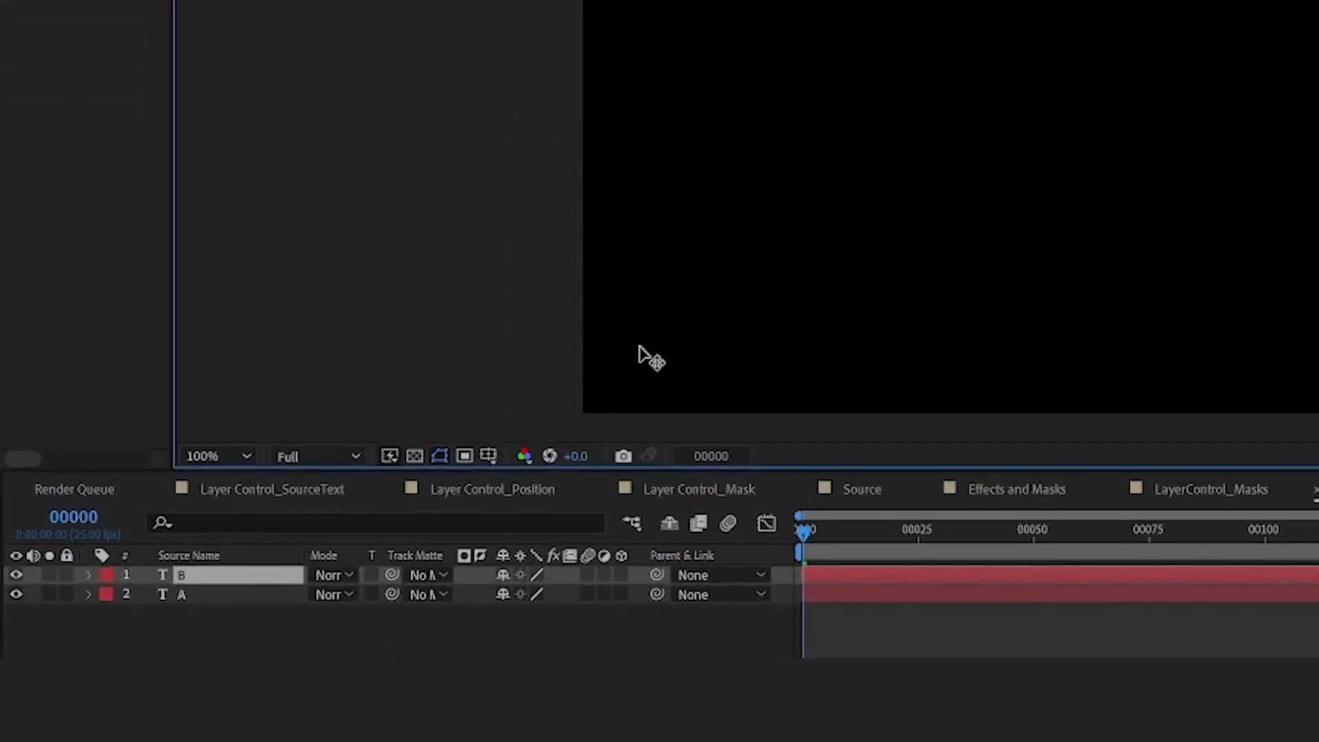
- Scale both text layers to 701% and move layer B below layer A
left_click(168, 546, "shift")
key("s")
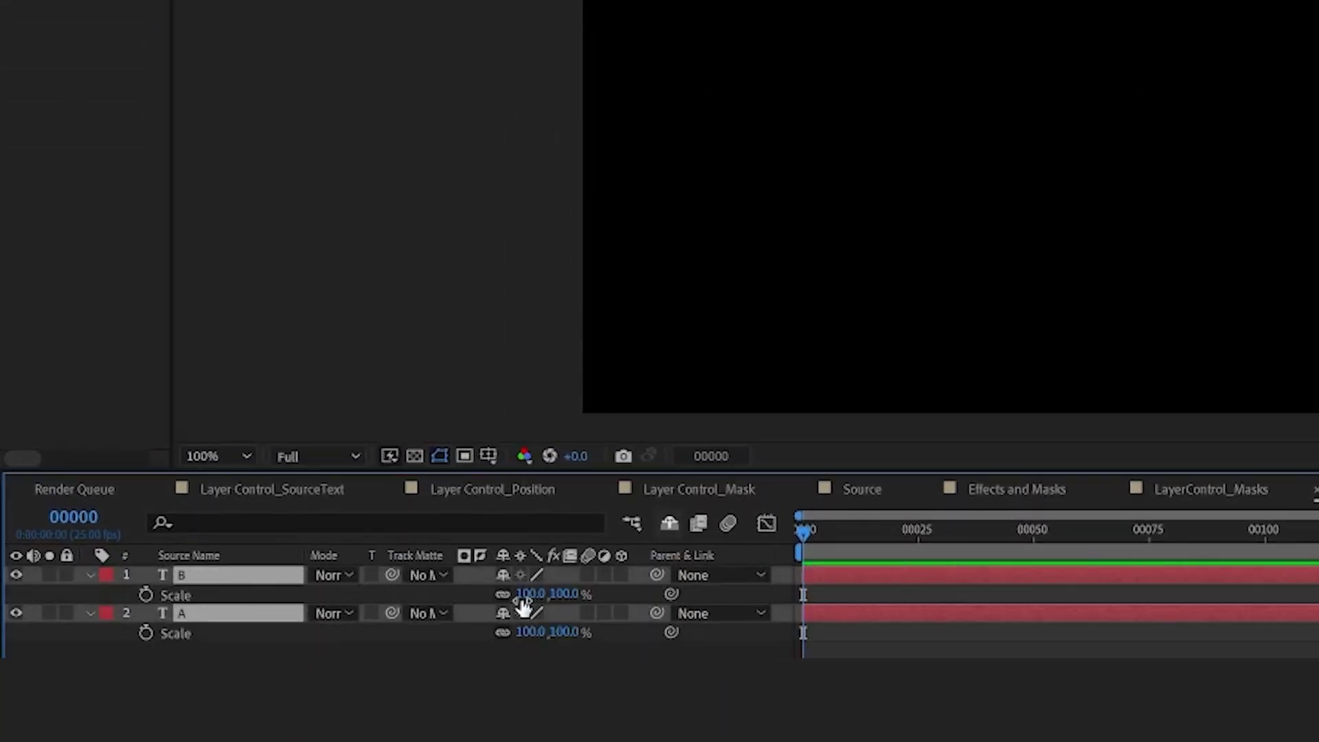
left_click_drag(521, 606, 549, 595)
key("ctrl+a")
key("comma")
key("comma")
key("comma")
key("comma")
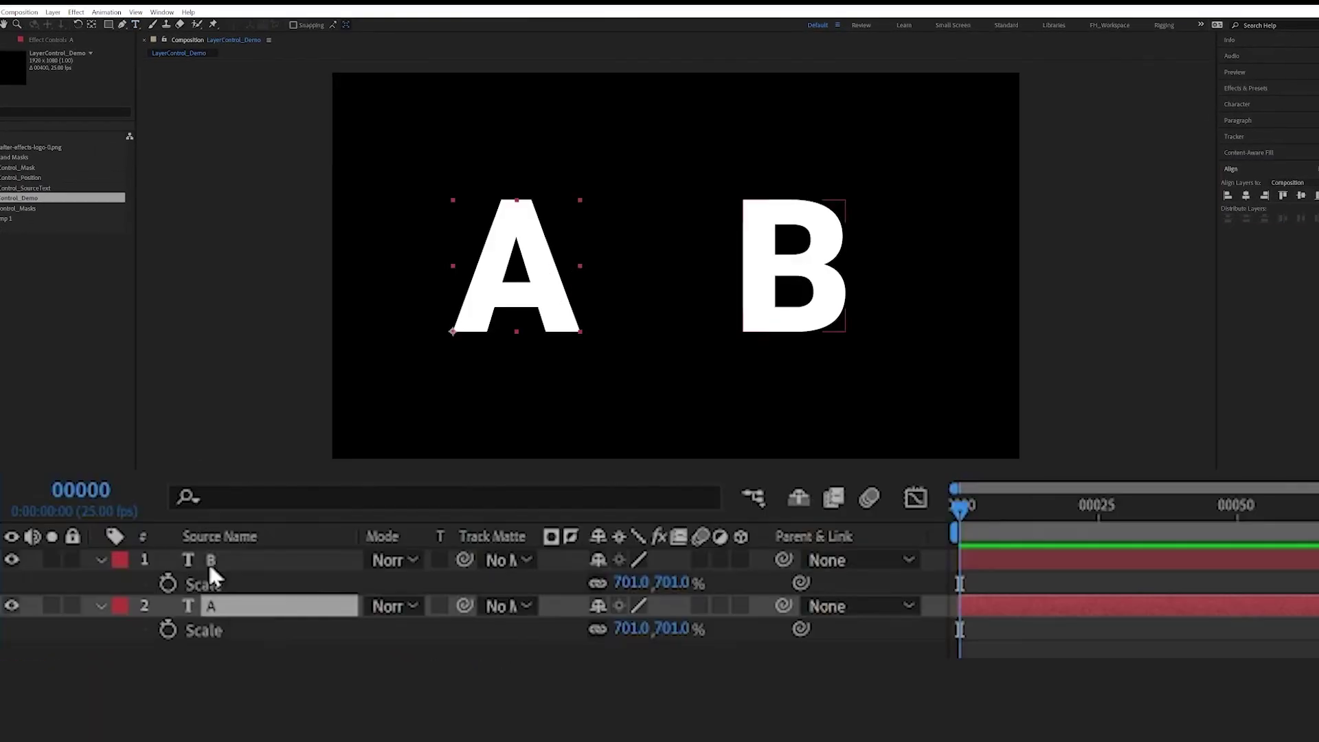
left_click_drag(180, 574, 206, 646)
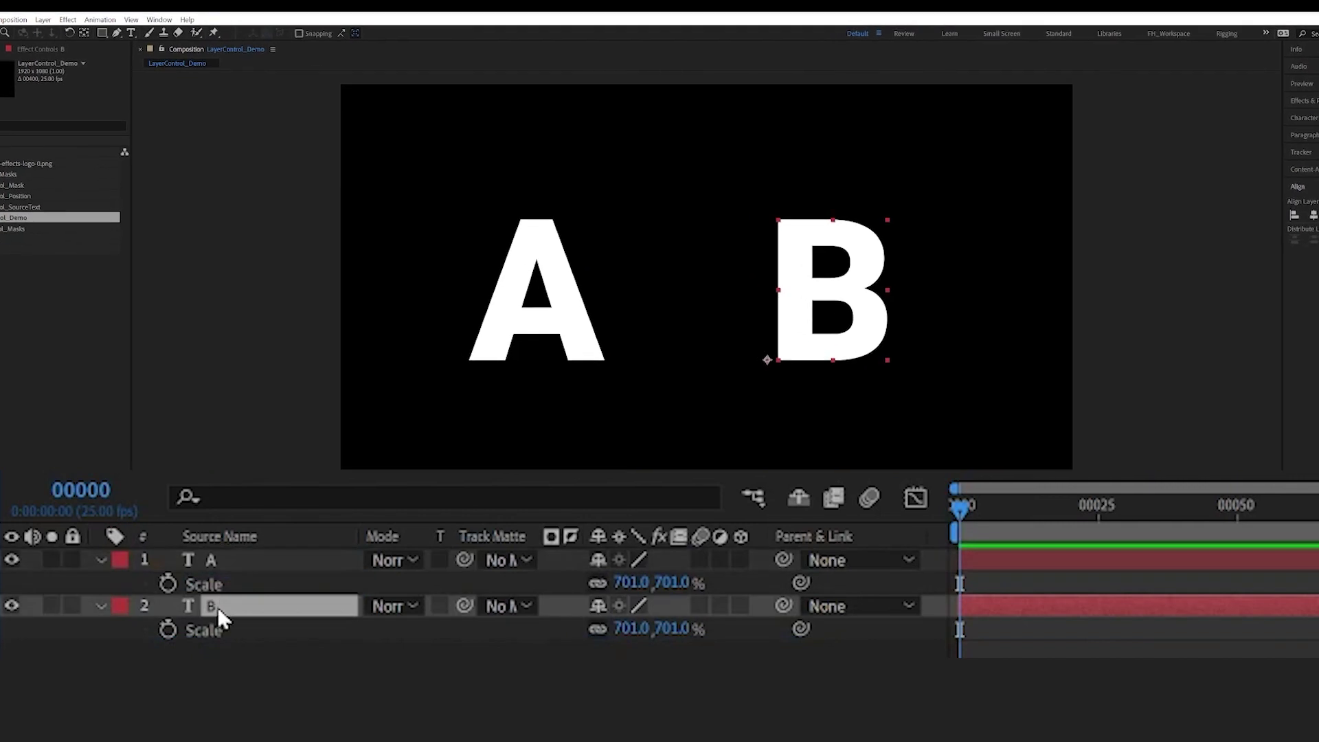
left_click(42, 44)
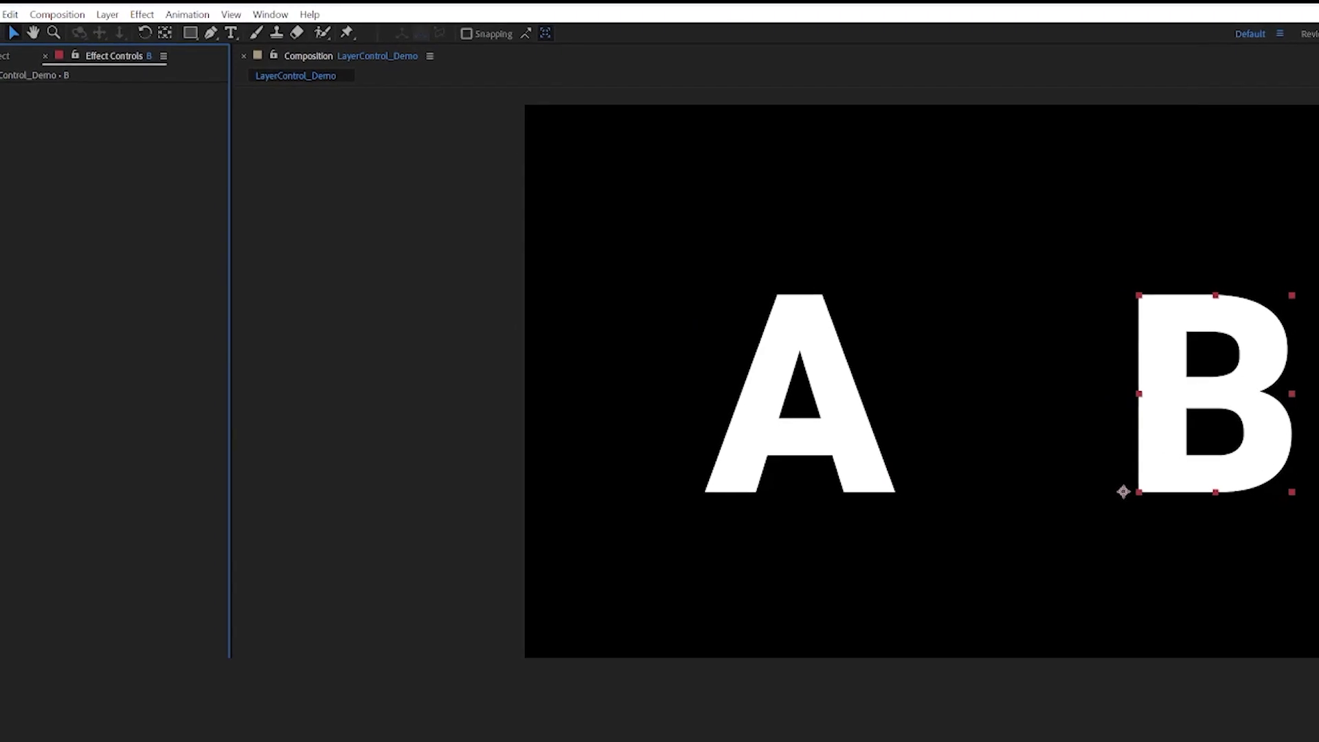
- Add a Layer Control effect to layer B and set its Layer to 1. A
left_click(147, 14)
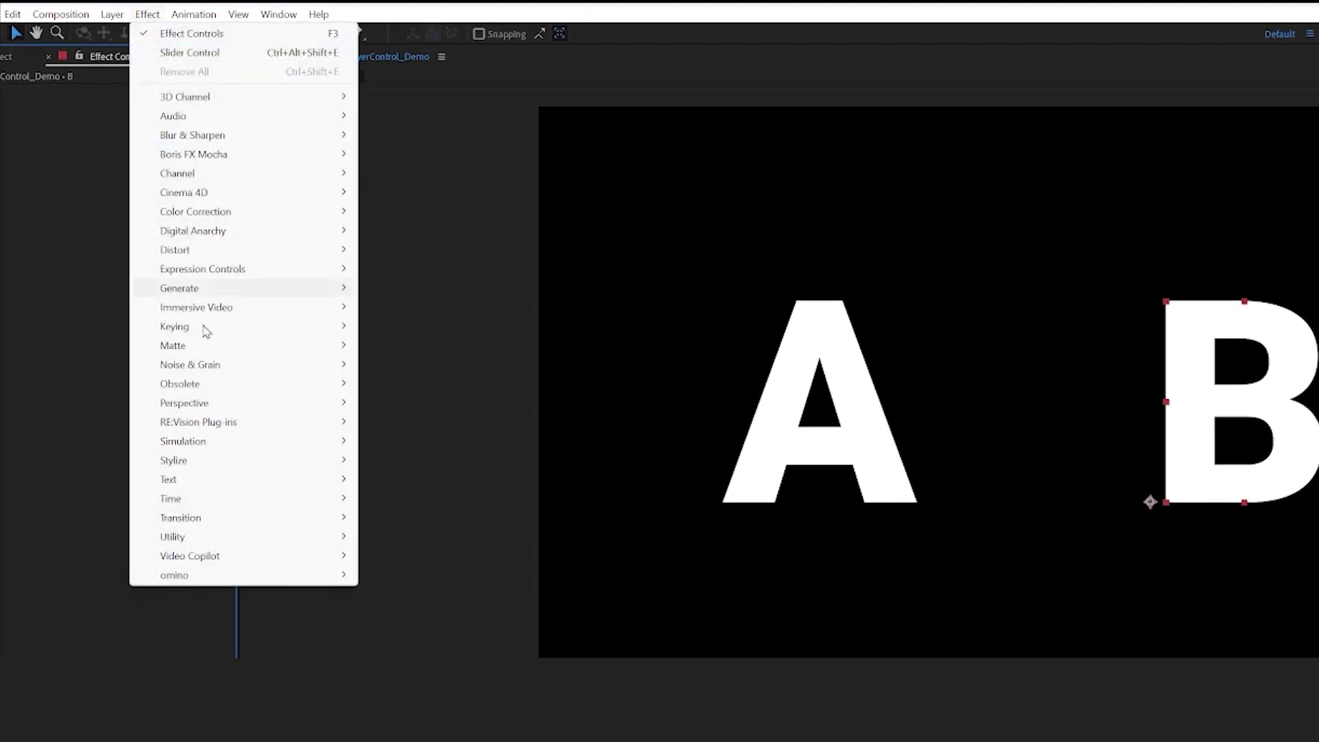
mouse_move(247, 273)
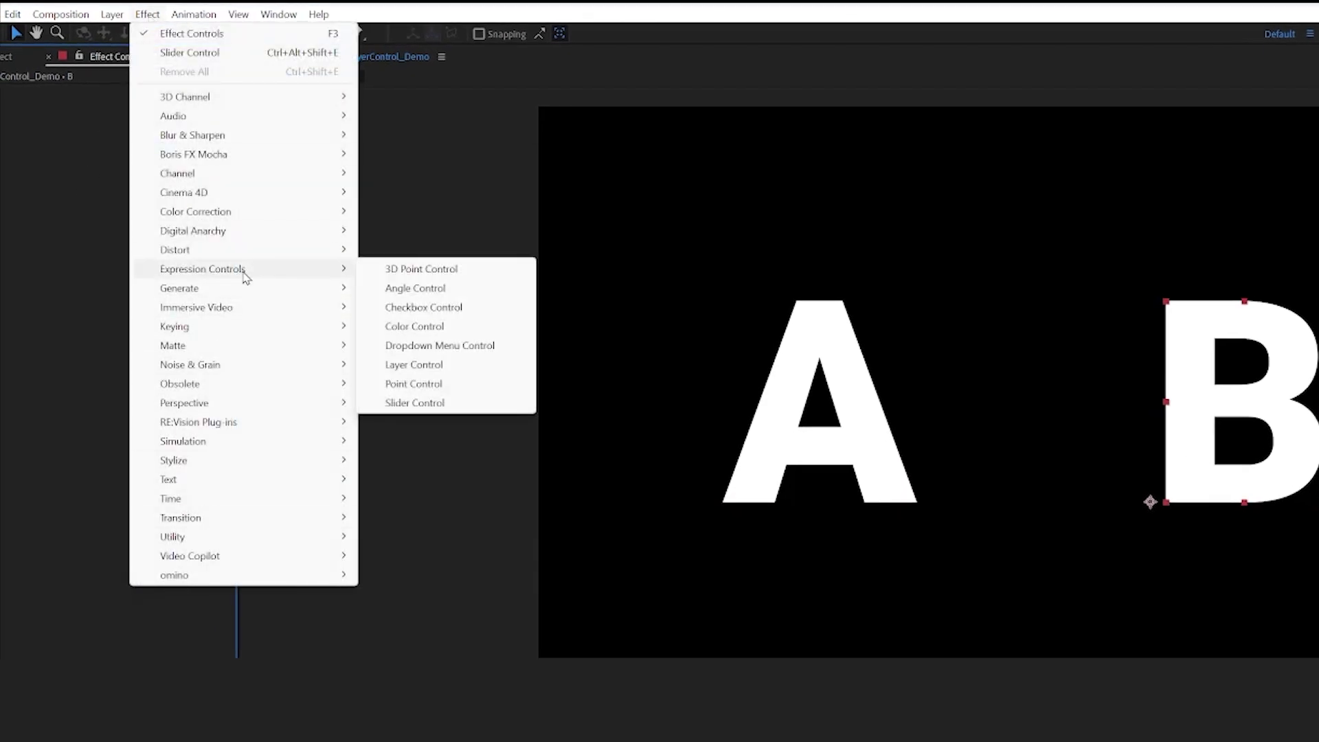
left_click(431, 365)
left_click(87, 177)
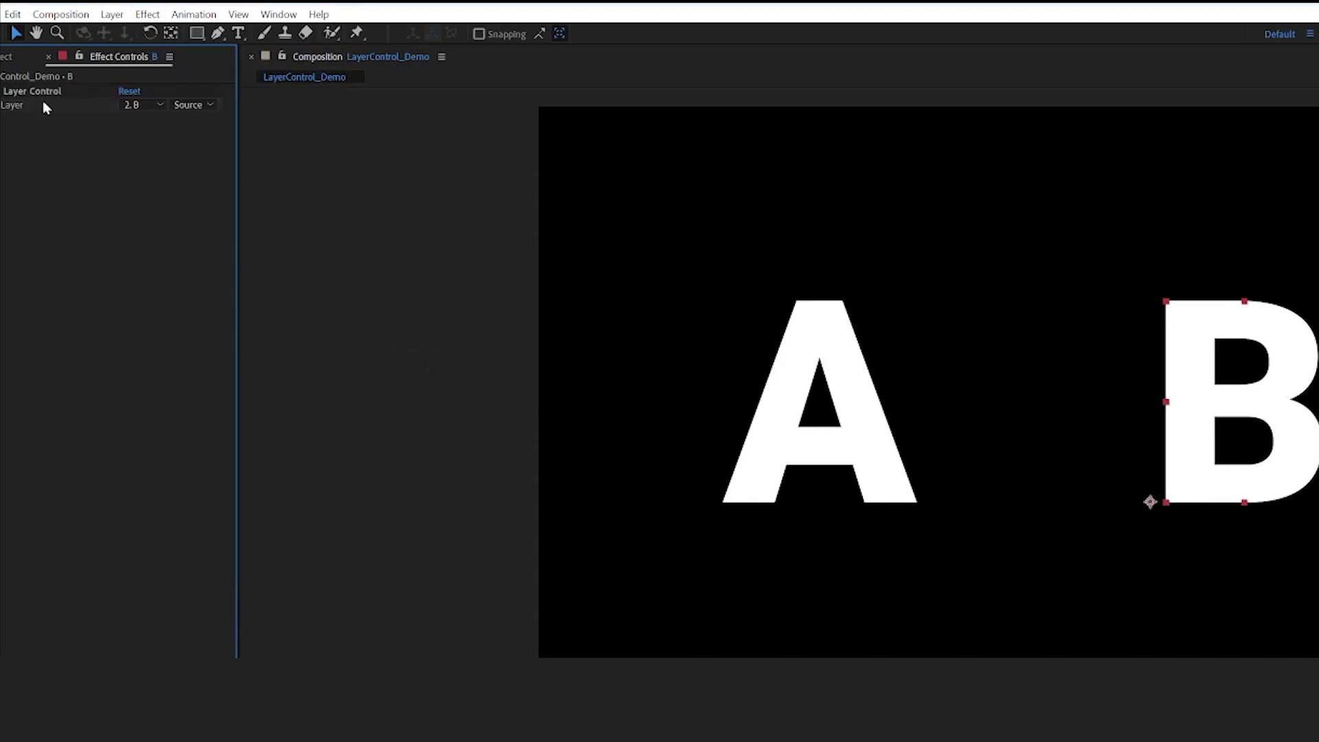
left_click(142, 105)
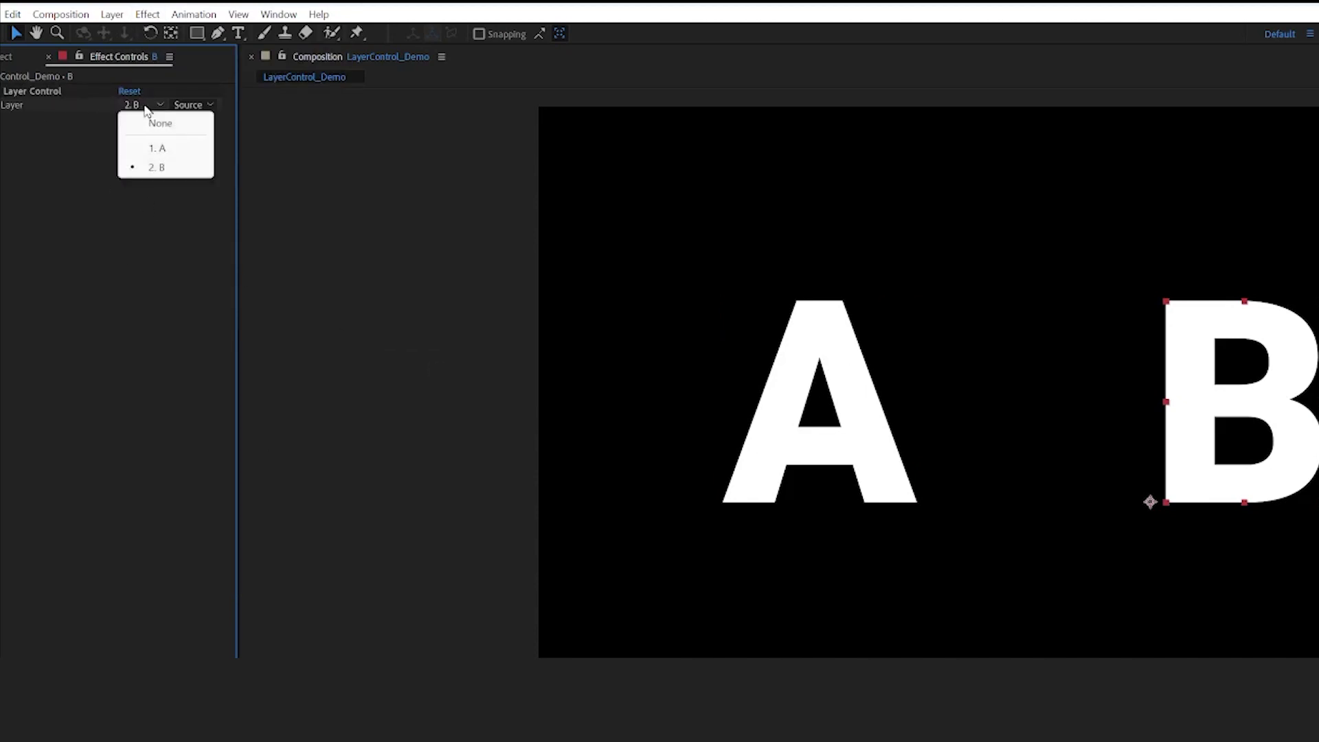
left_click(158, 149)
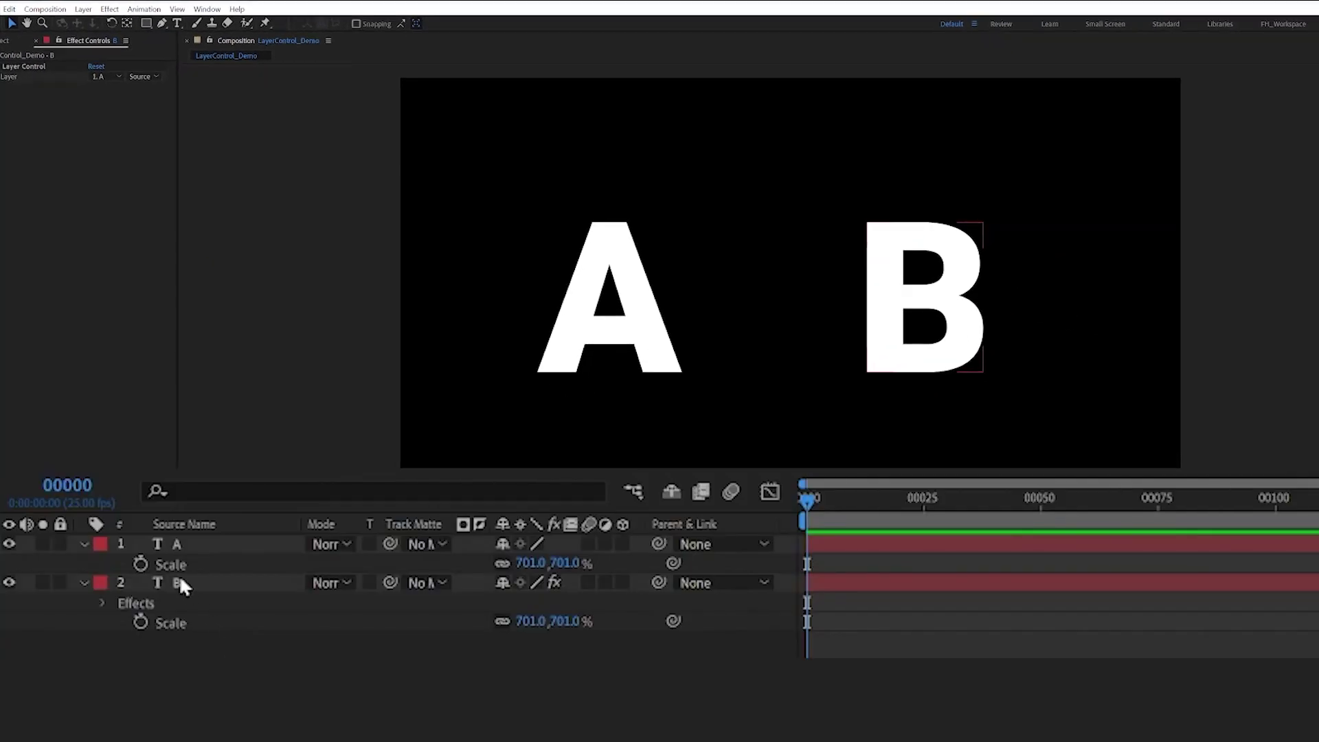
- Reveal the Source Text properties of layers B and A
left_click(178, 583)
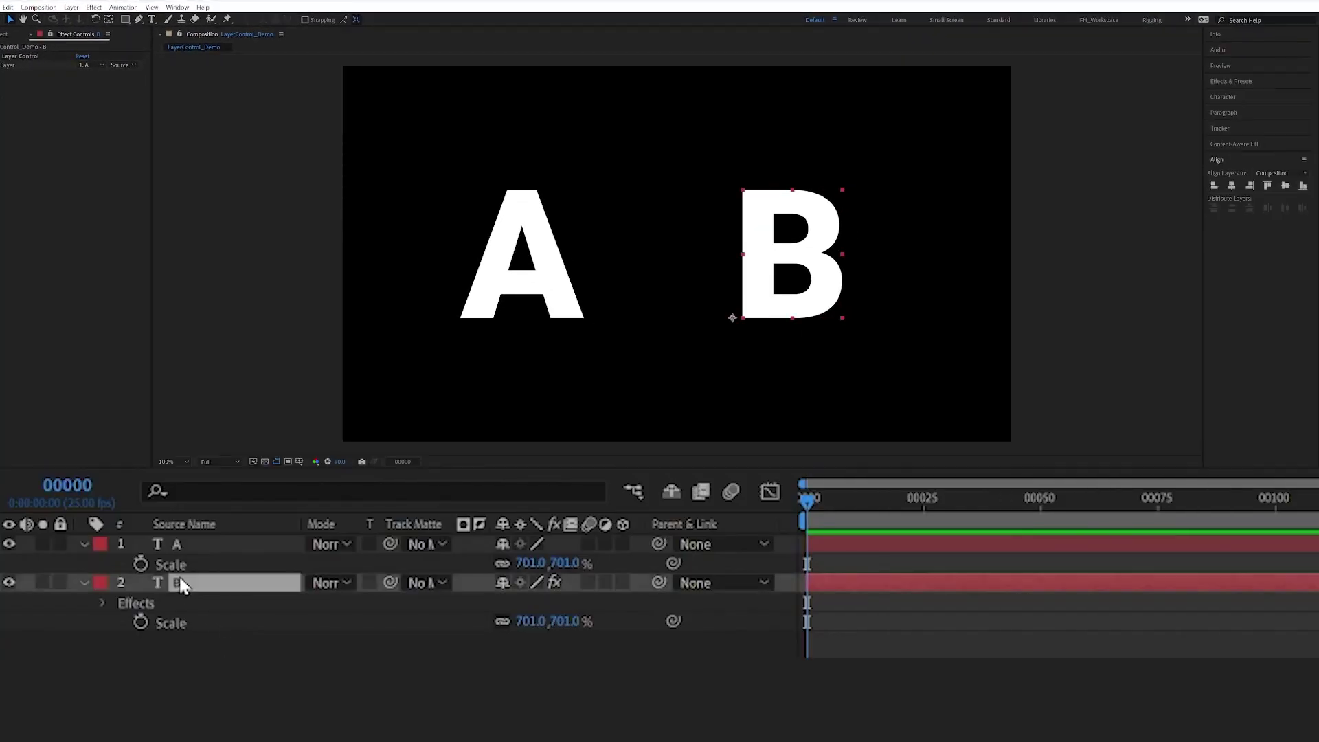
left_click(101, 602)
left_click(84, 583)
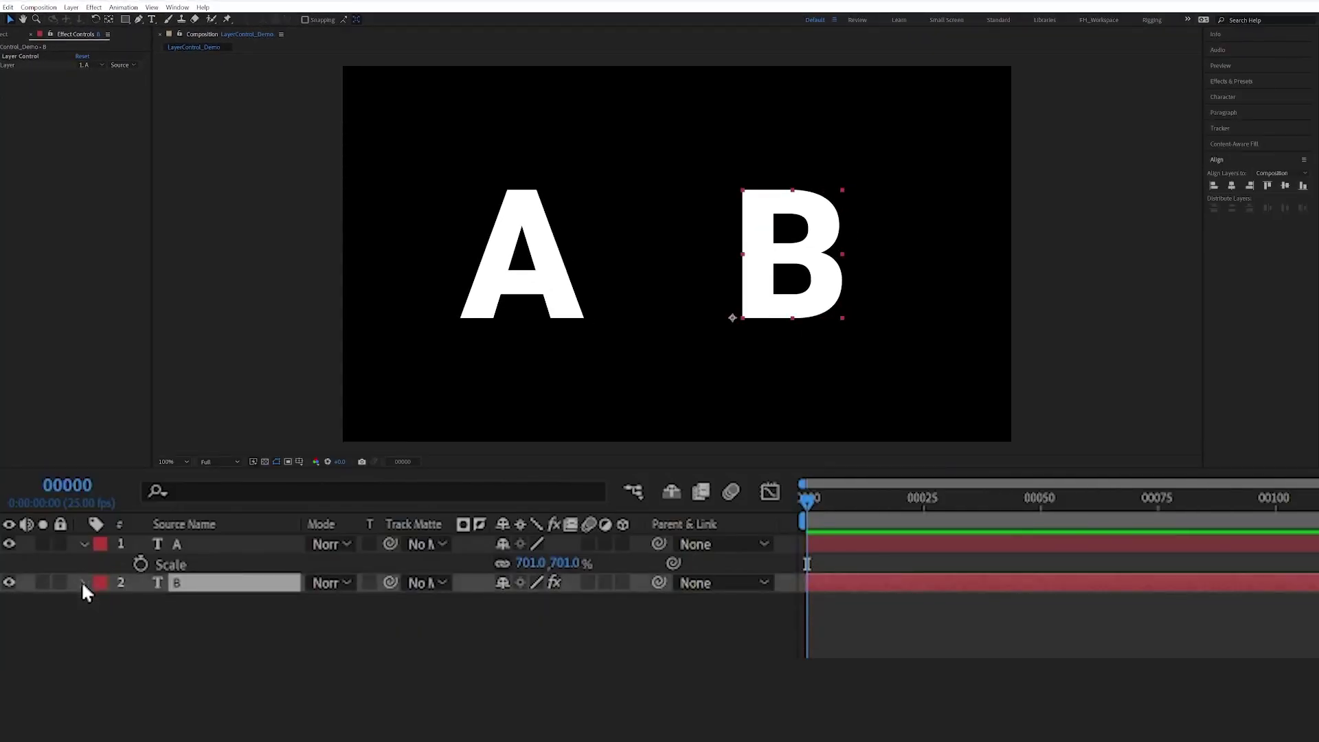
left_click(84, 582)
left_click(101, 603)
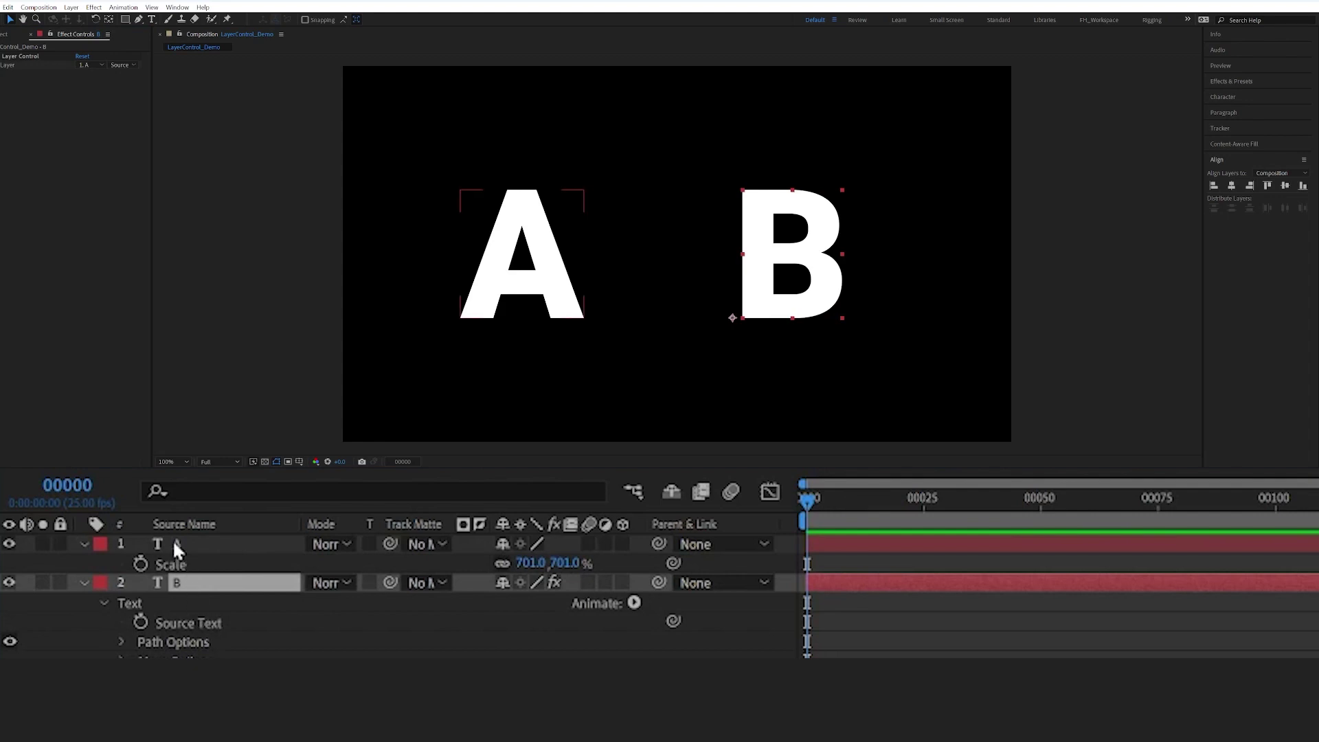
left_click(114, 517)
left_click(114, 517)
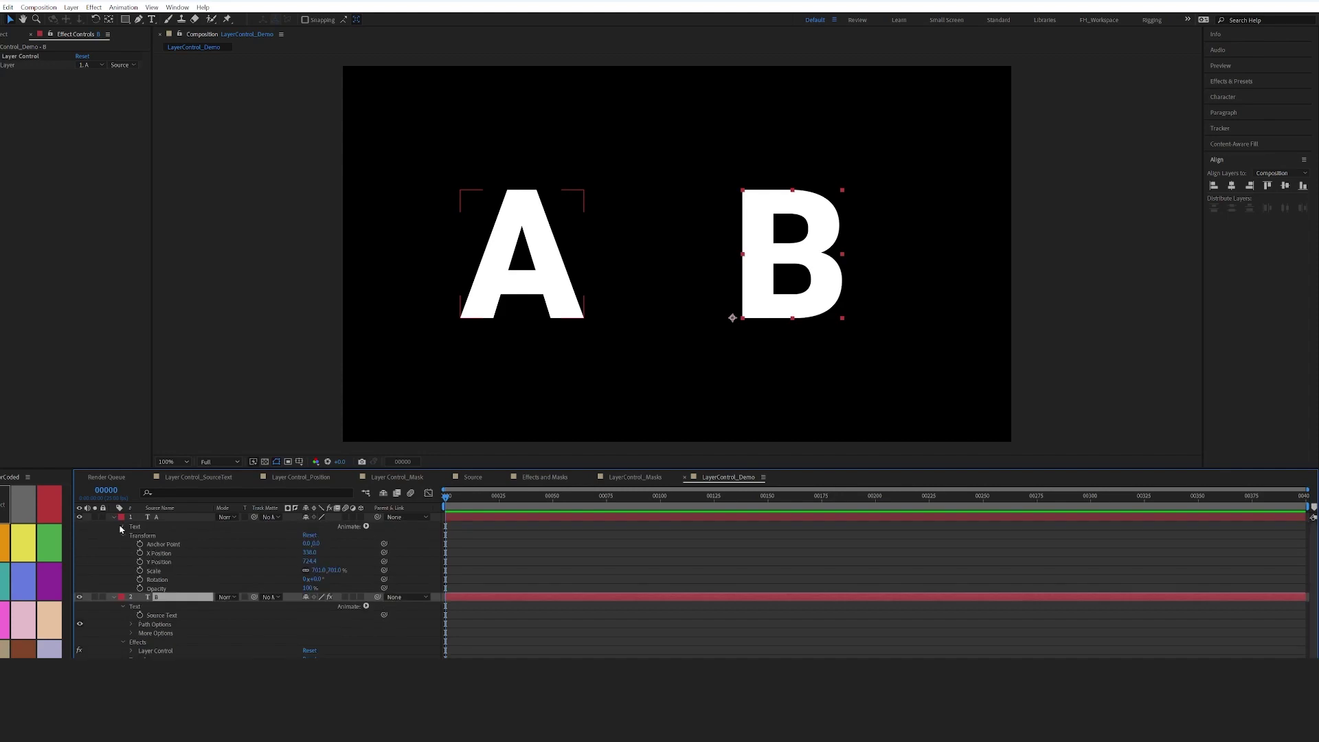
left_click(122, 527)
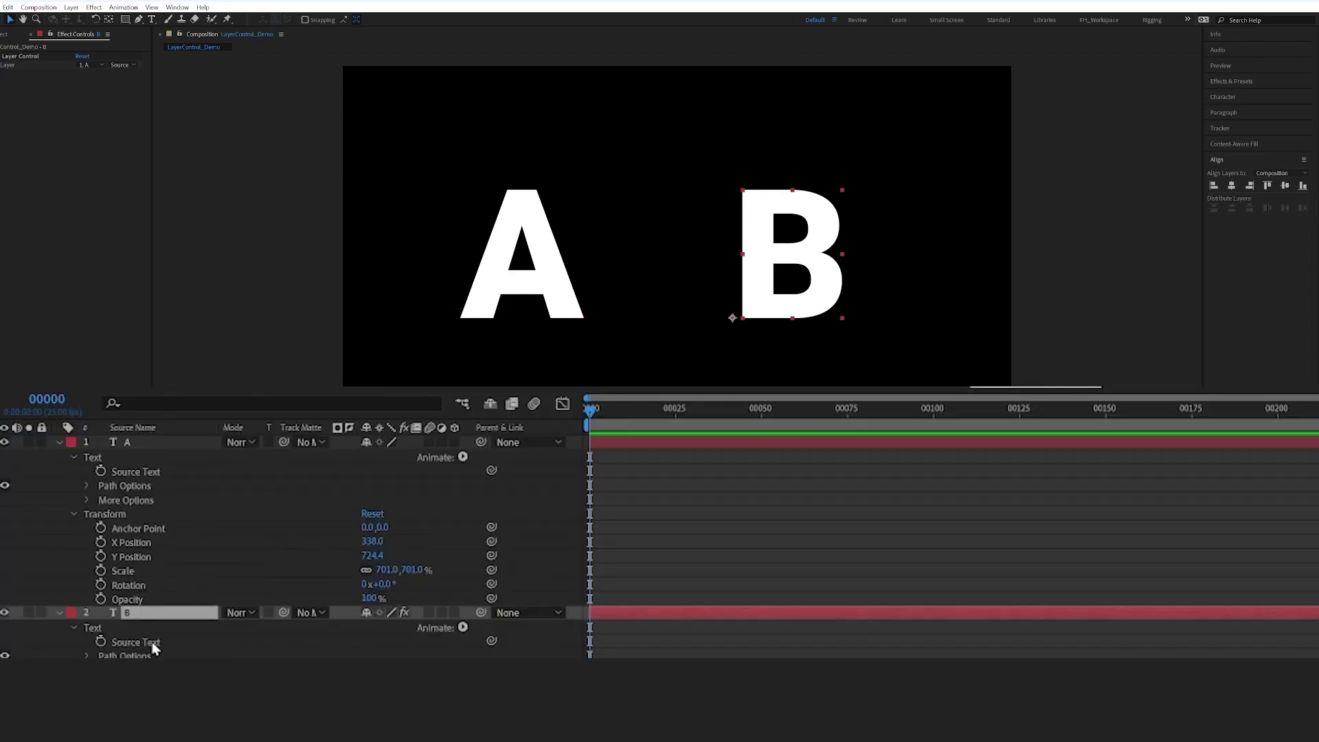
- Pick-whip B's Source Text to A's, then delete that expression
left_click_drag(492, 640, 145, 472)
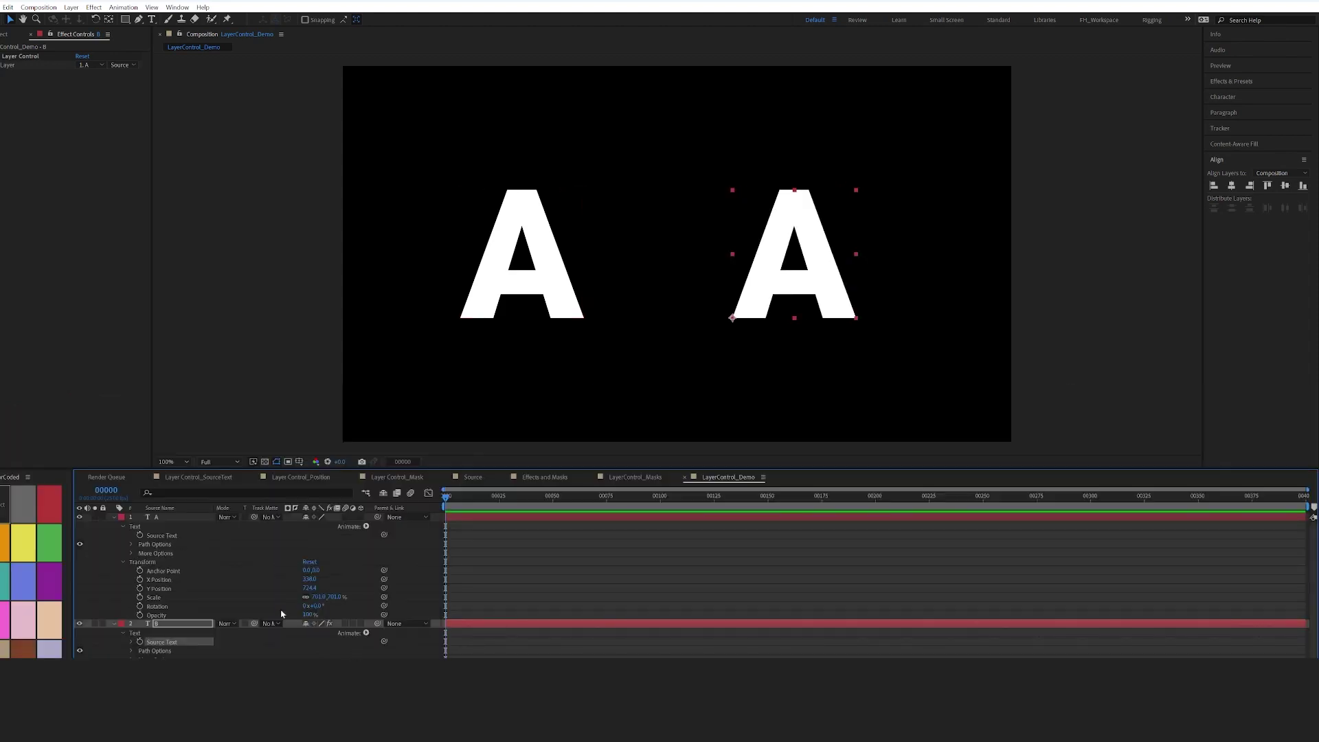
left_click(132, 642)
left_click(504, 650)
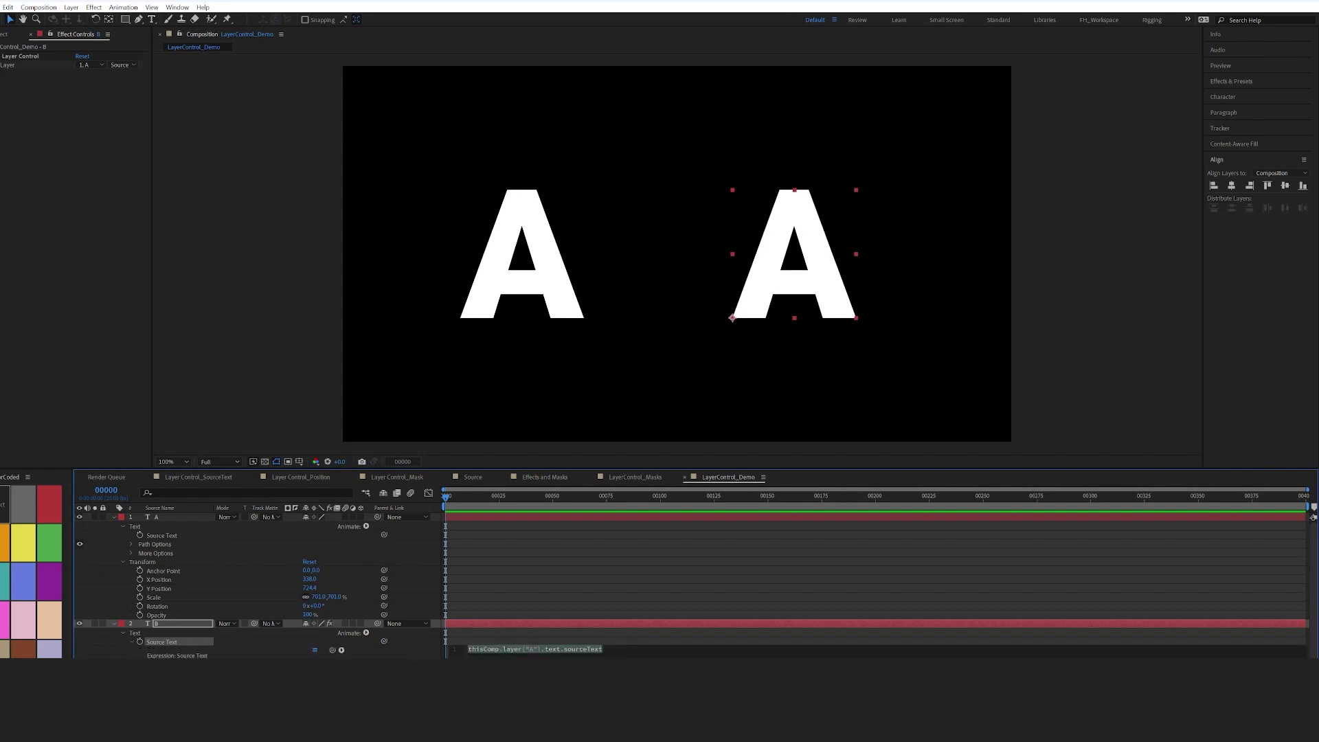
key("BackSpace")
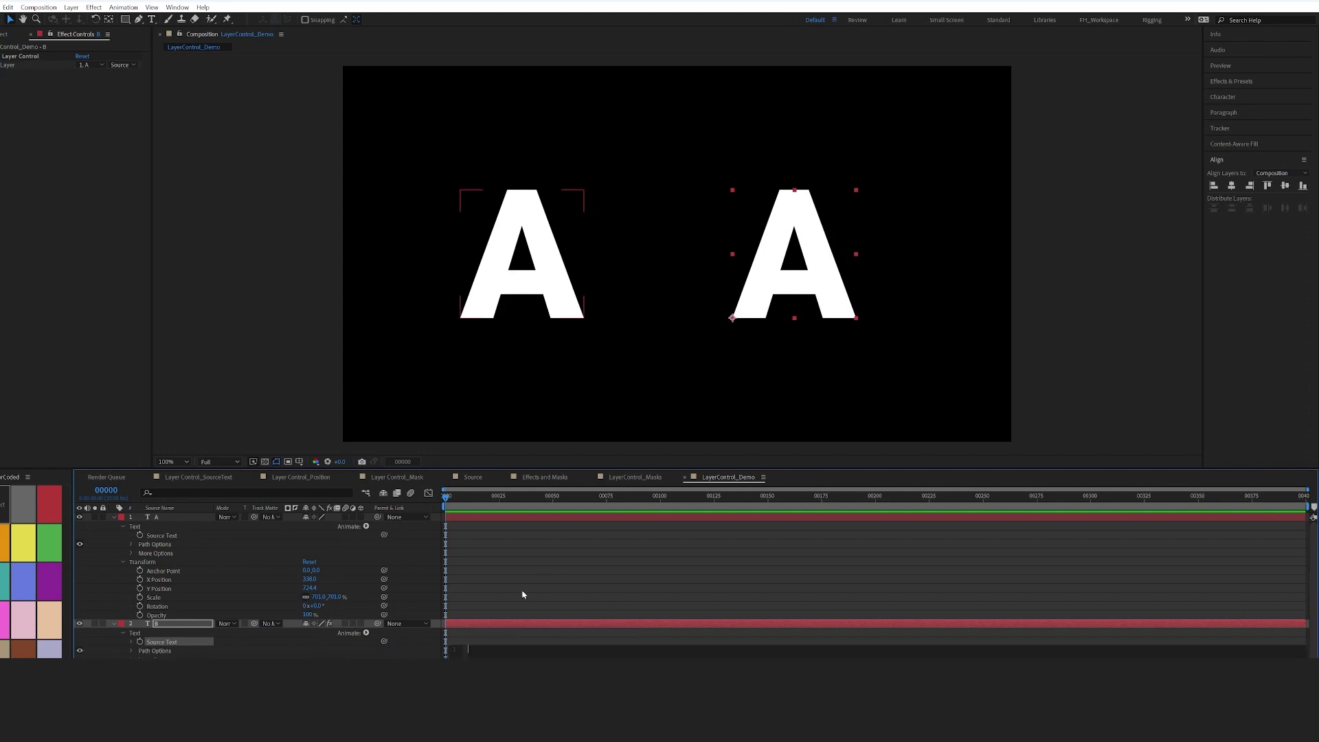
left_click(524, 598)
left_click(259, 650)
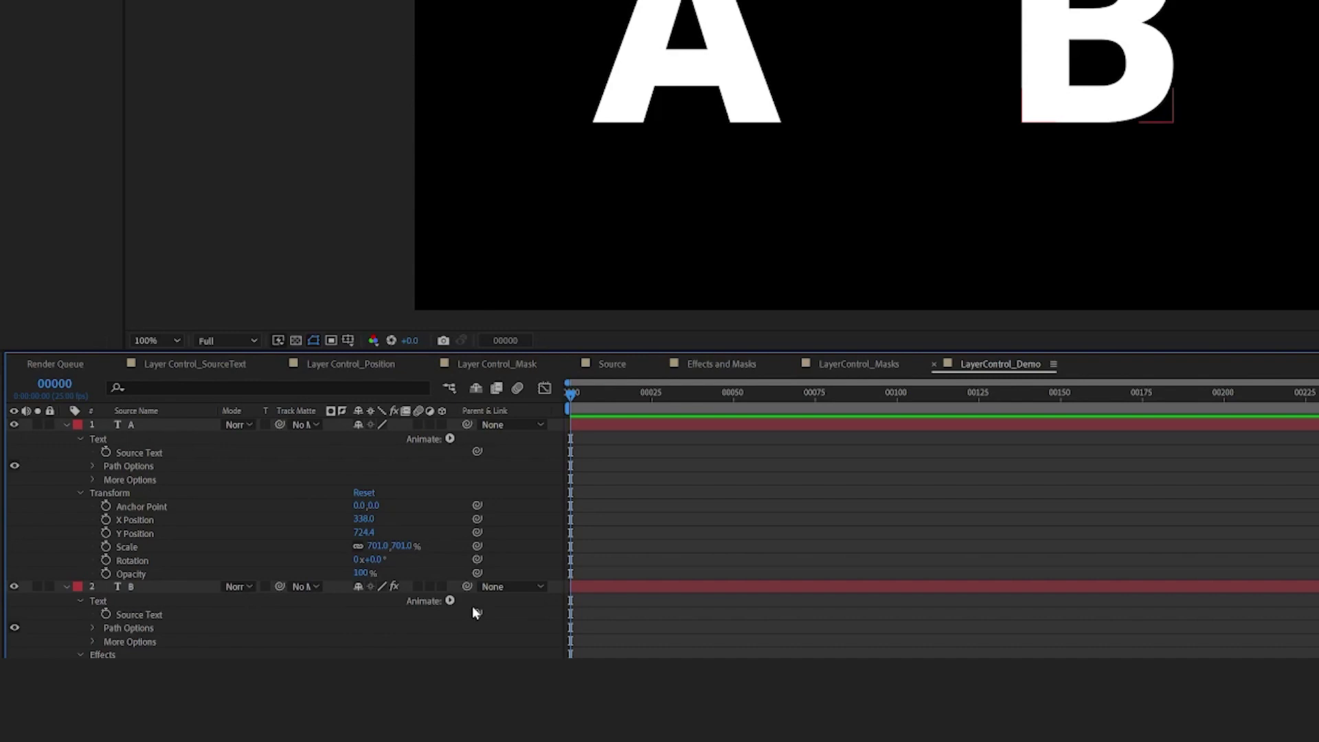
- Link layer B's Source Text to the Layer Control and retype layer A's text as BC
left_click_drag(477, 612, 0, 0)
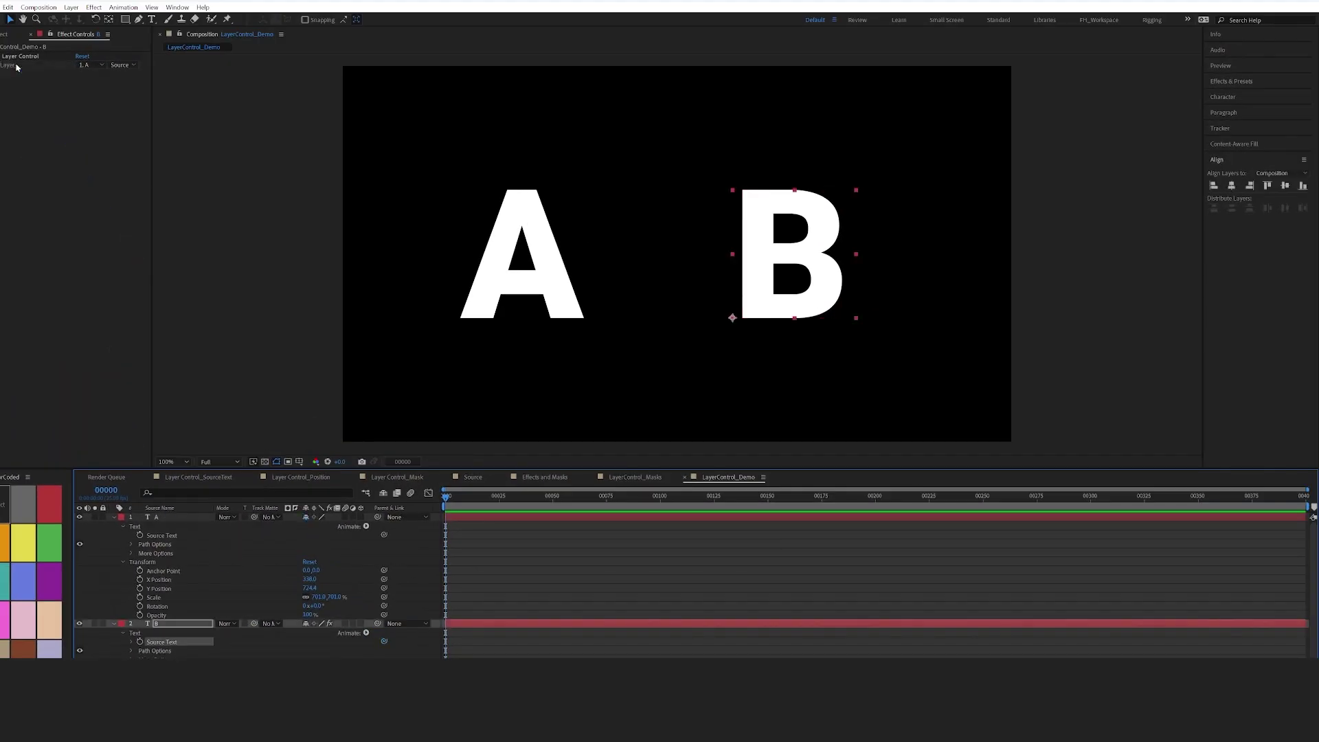
left_click_drag(17, 67, 17, 66)
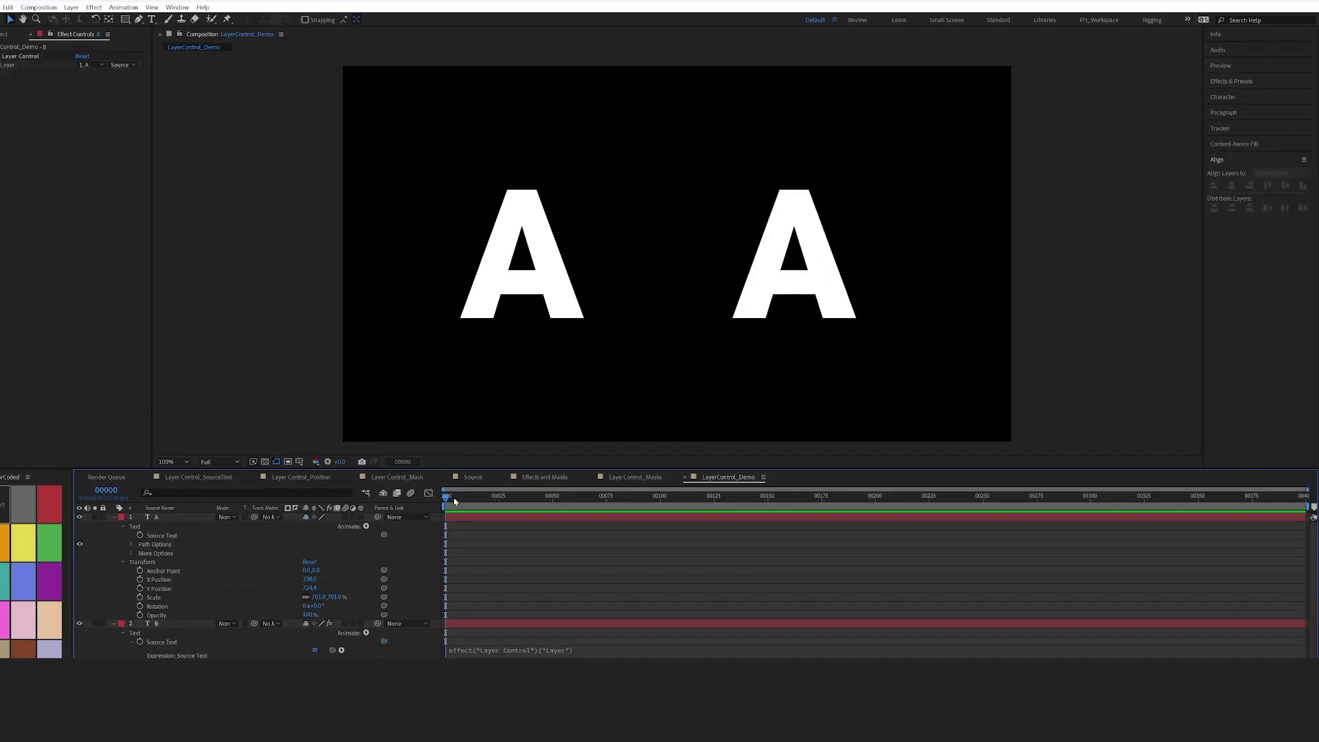
left_click(165, 535)
double_click(515, 286)
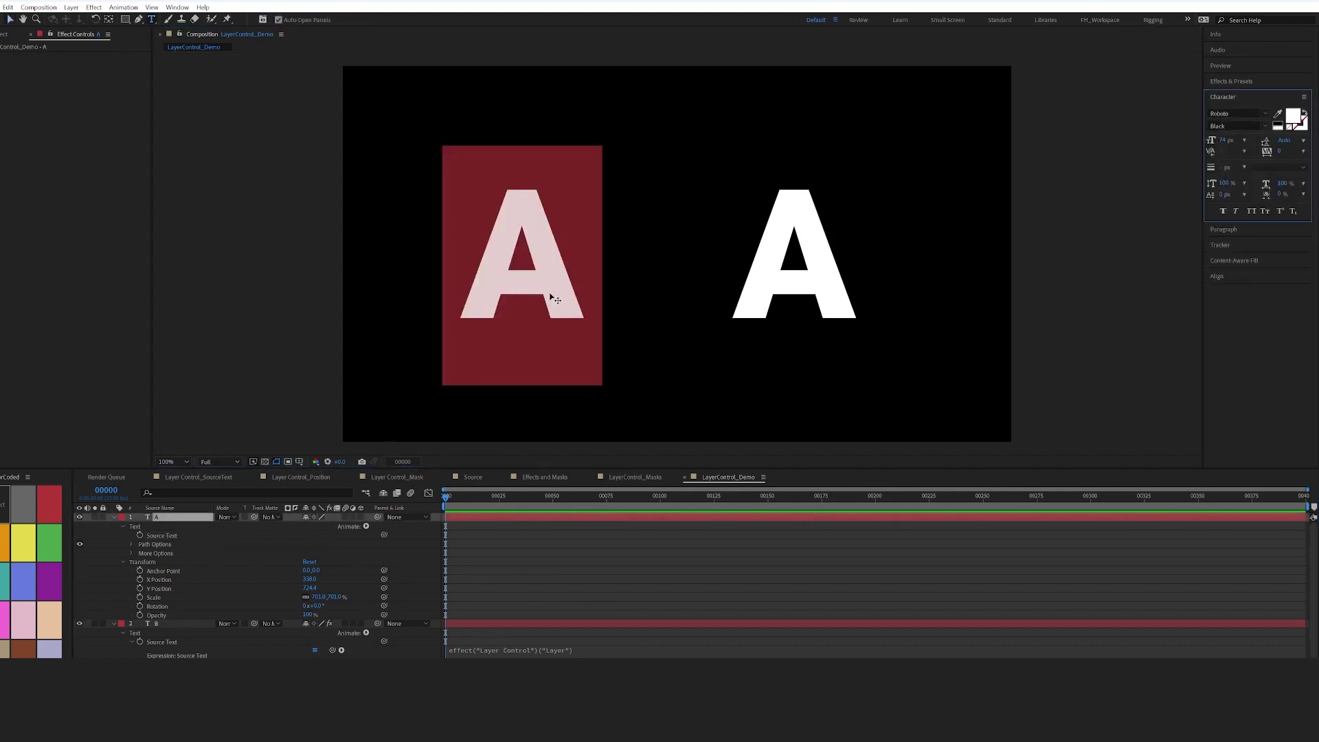
type("BC")
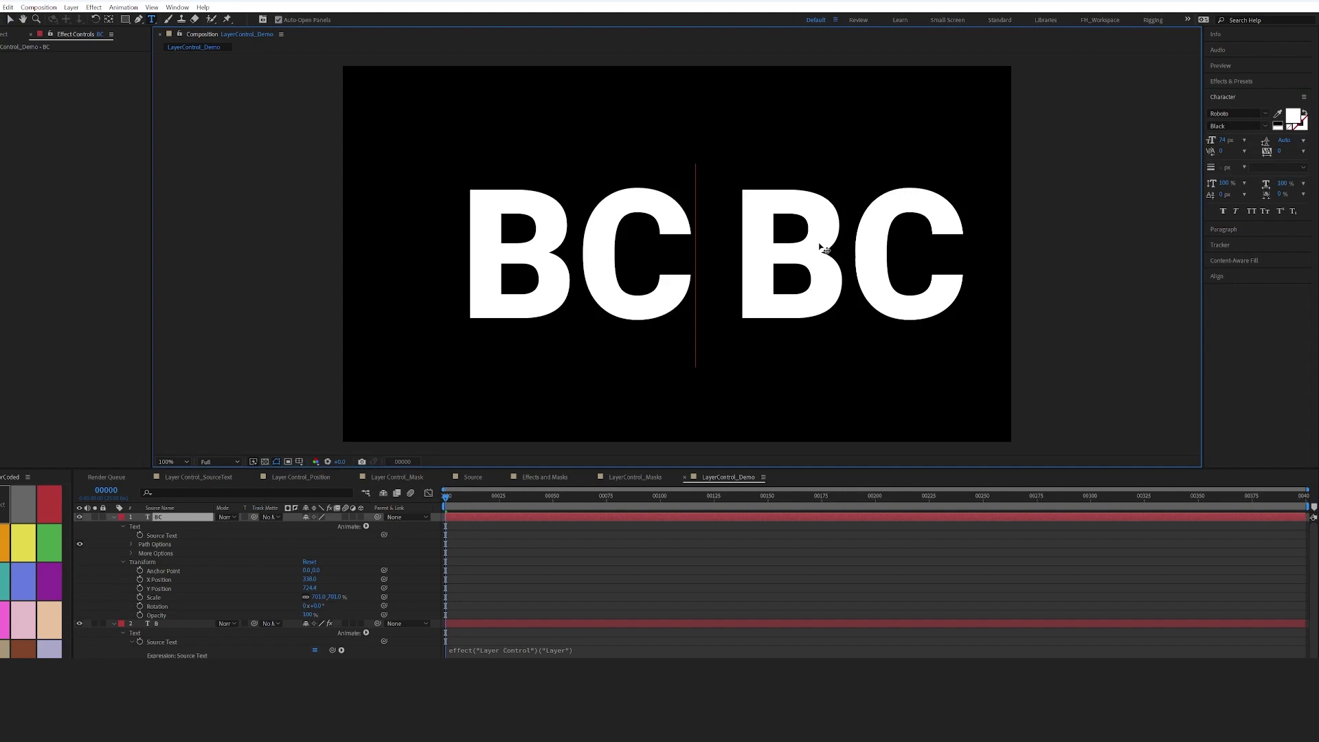
left_click(172, 624)
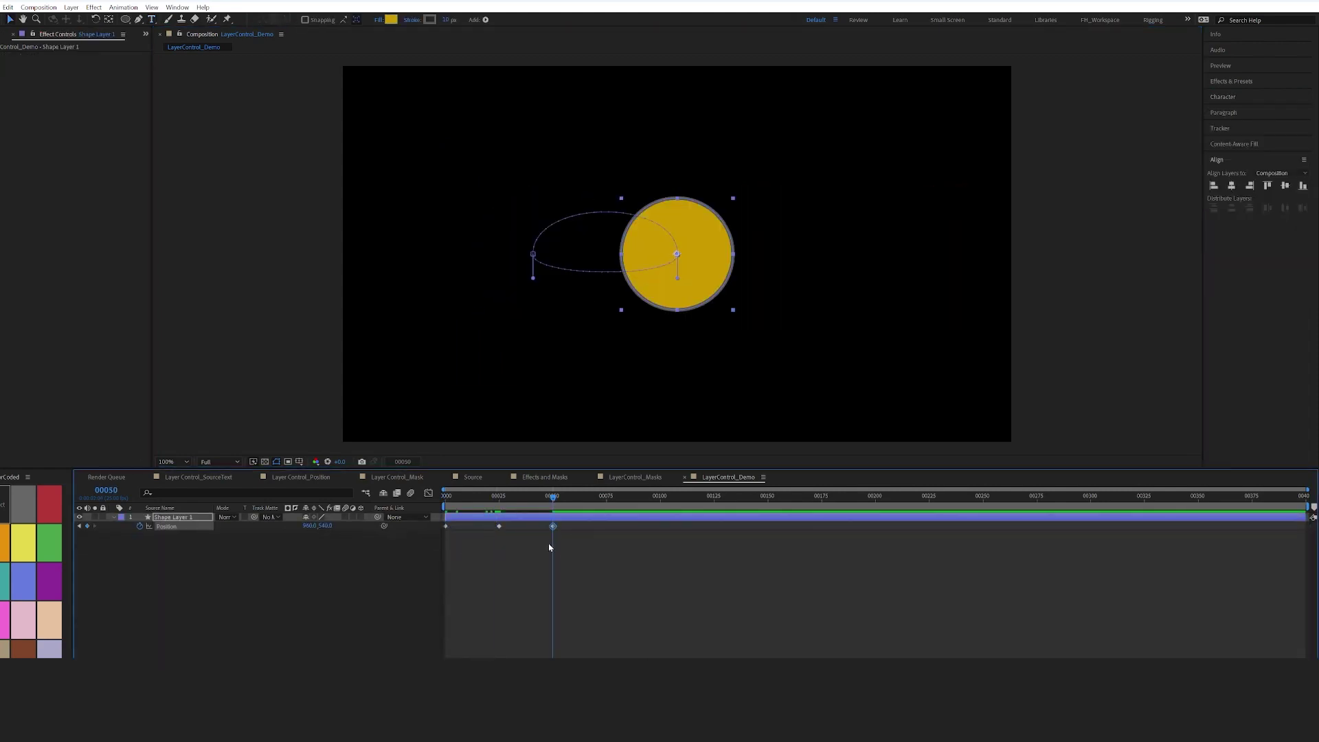
- Set circle Position keyframes at frames 75 and 100, smoothing the right loop
left_click_drag(553, 495, 606, 496)
mouse_move(676, 254)
left_mouse_down()
mouse_move(801, 254)
mouse_move(676, 254)
left_mouse_up()
left_click(660, 495)
left_click_drag(660, 496, 445, 497)
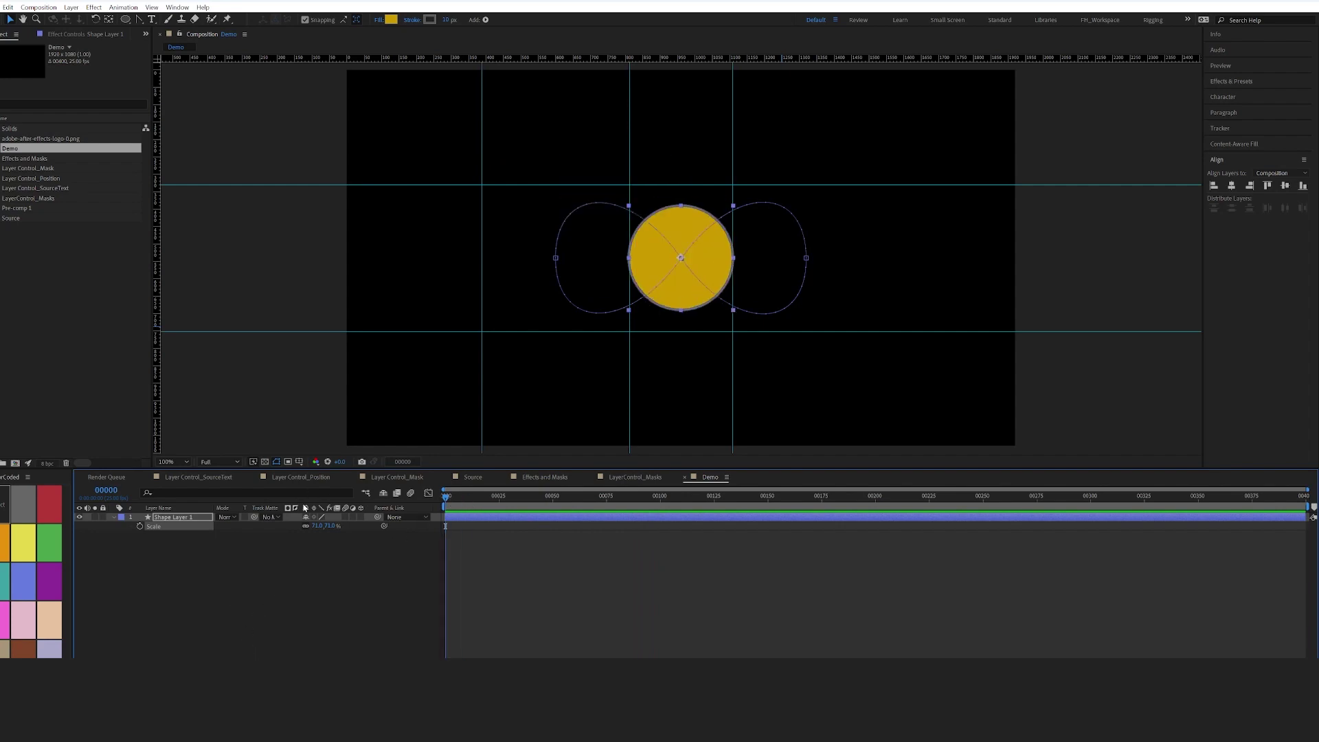
- Add a loopOut() expression to the circle's Position and preview the repeating figure-eight
key("space")
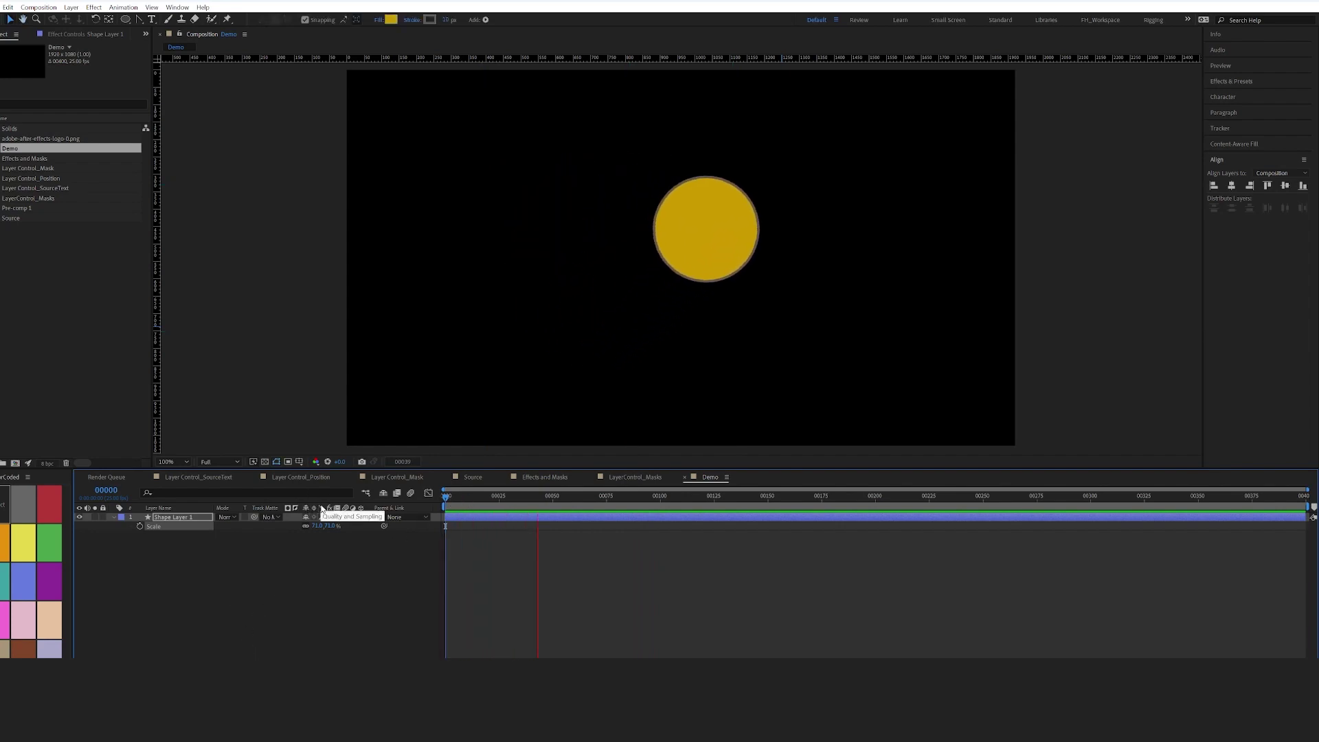
key("space")
key("p")
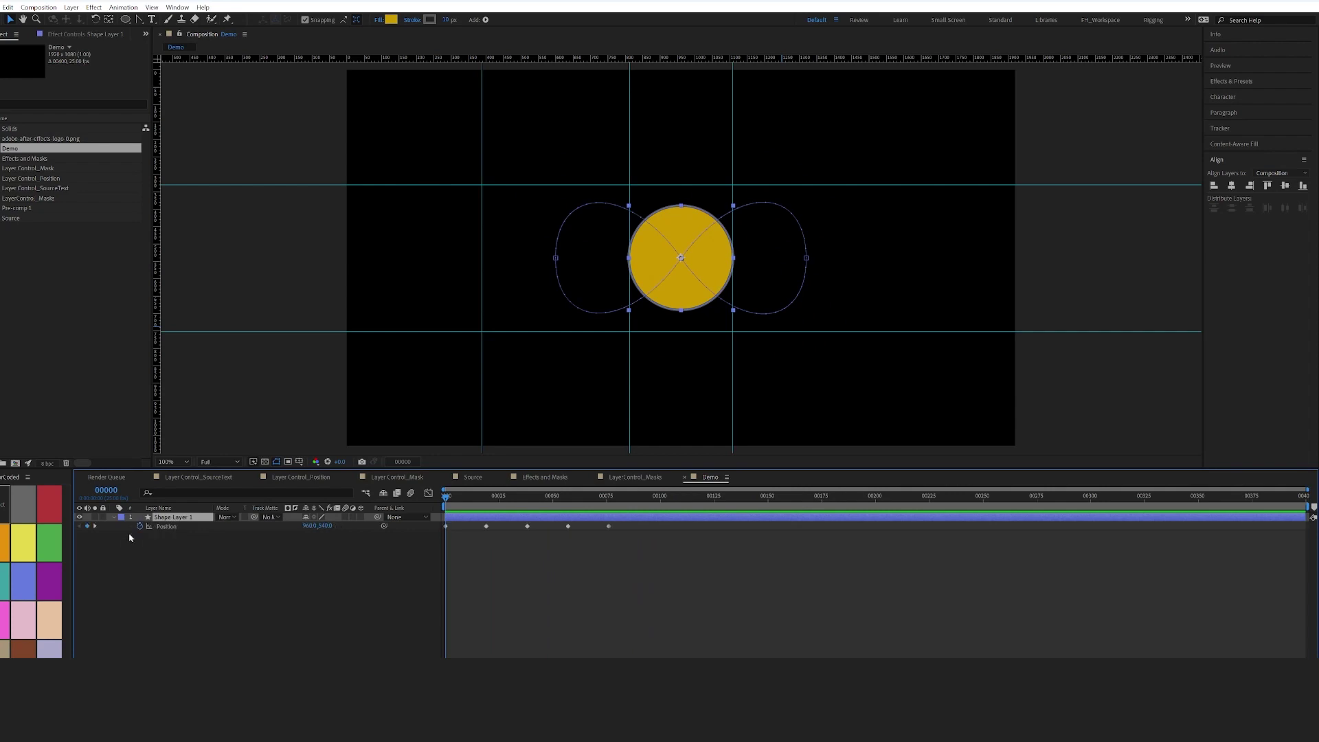
left_click(140, 527, "alt")
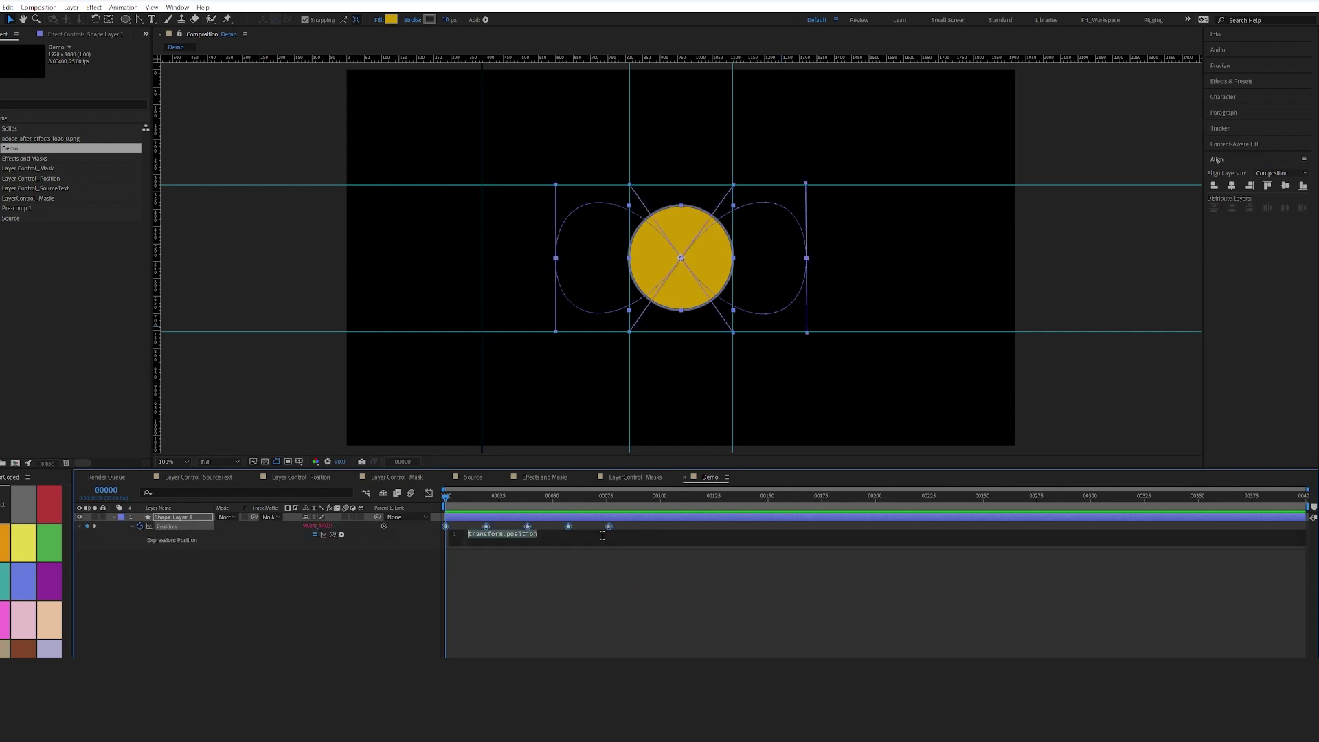
type("loopOut()")
left_click(539, 546)
key("space")
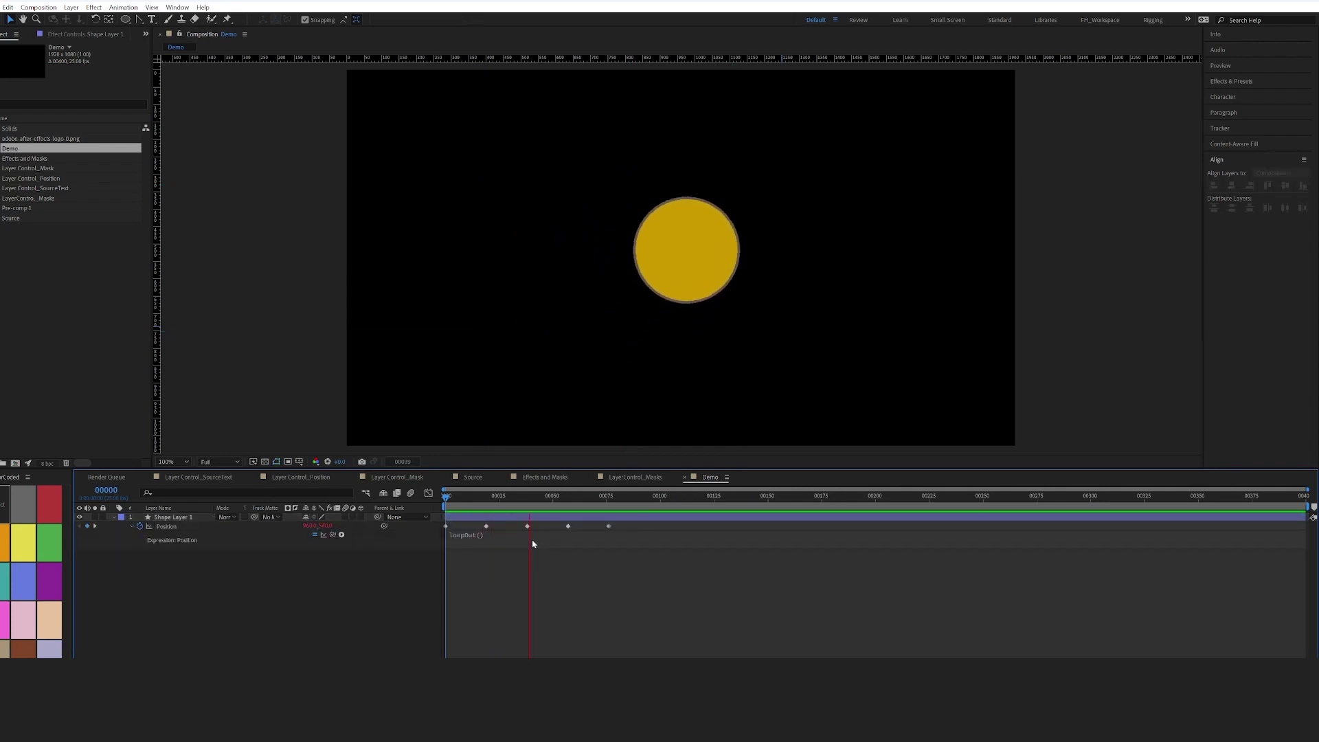
key("space")
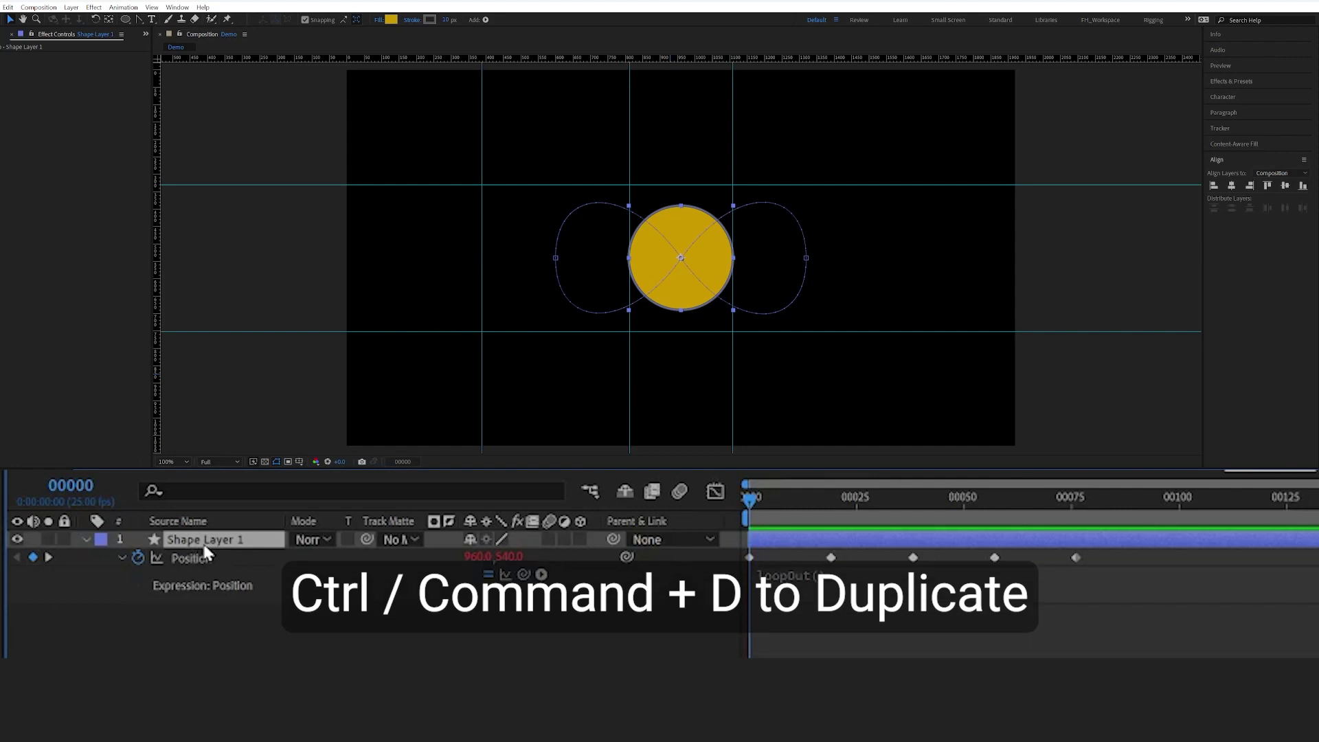
- Duplicate the circle layer and delete the copy's Position keyframes and loopOut() expression
key("ctrl+d")
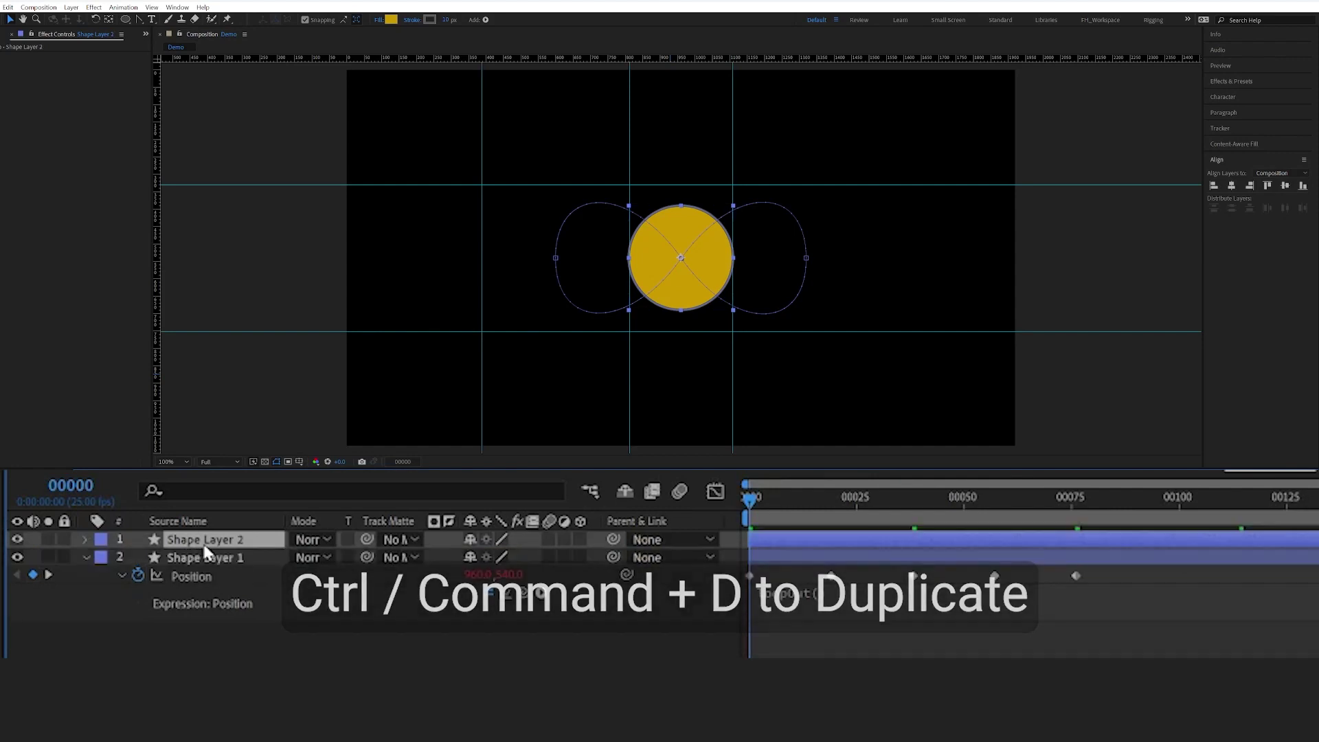
key("u")
key("u")
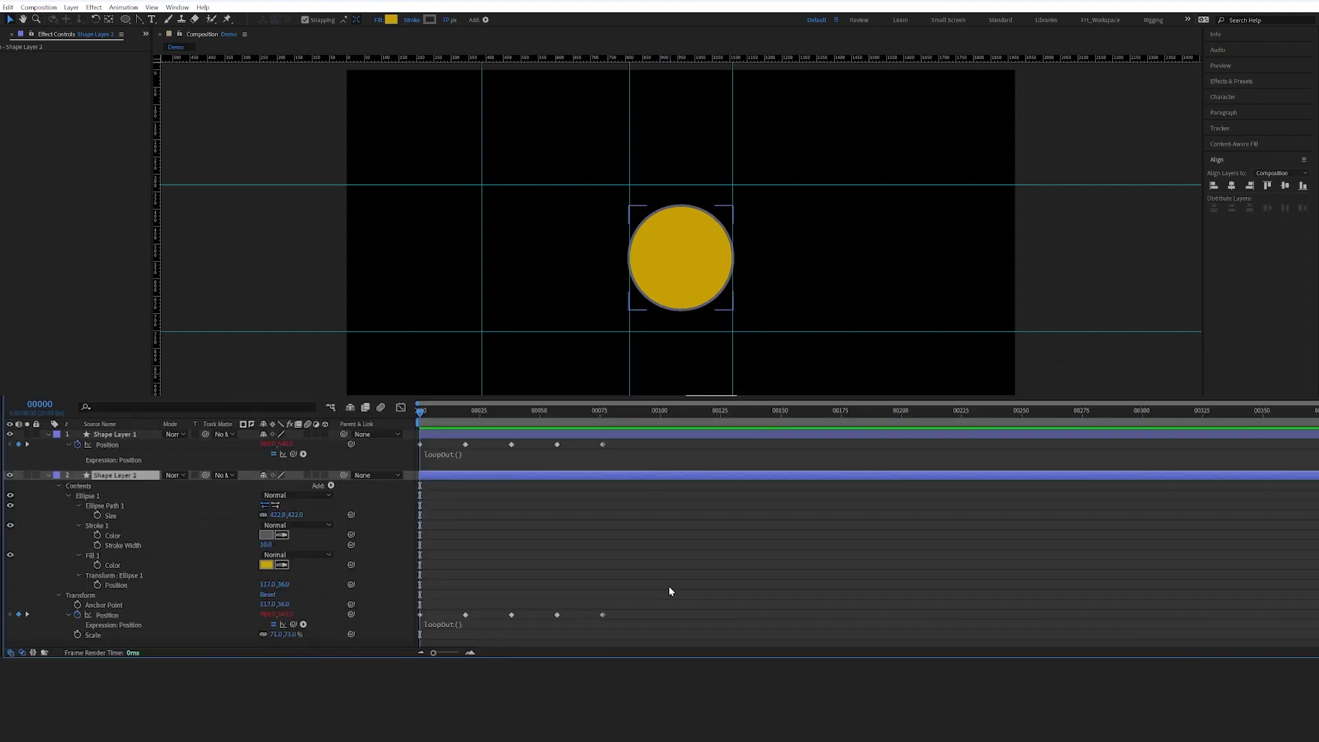
left_click_drag(671, 585, 405, 631)
key("Delete")
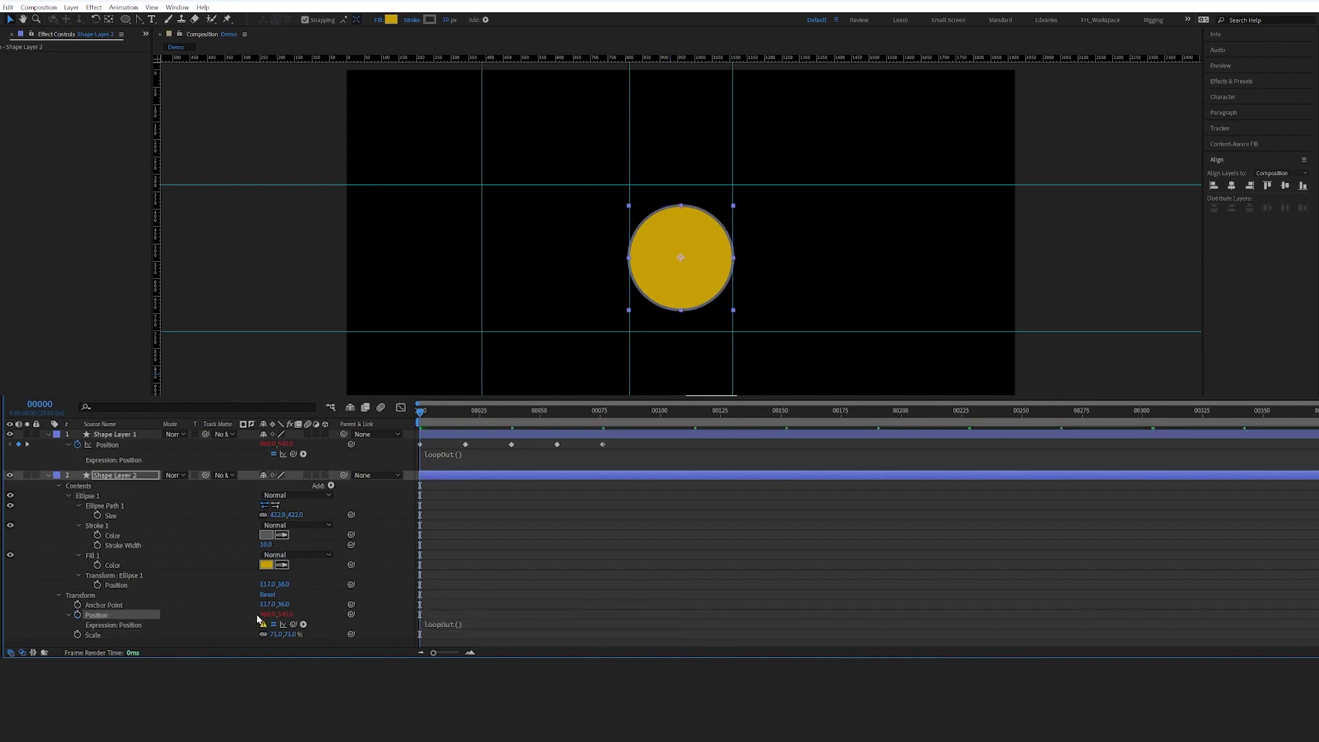
left_click(486, 622)
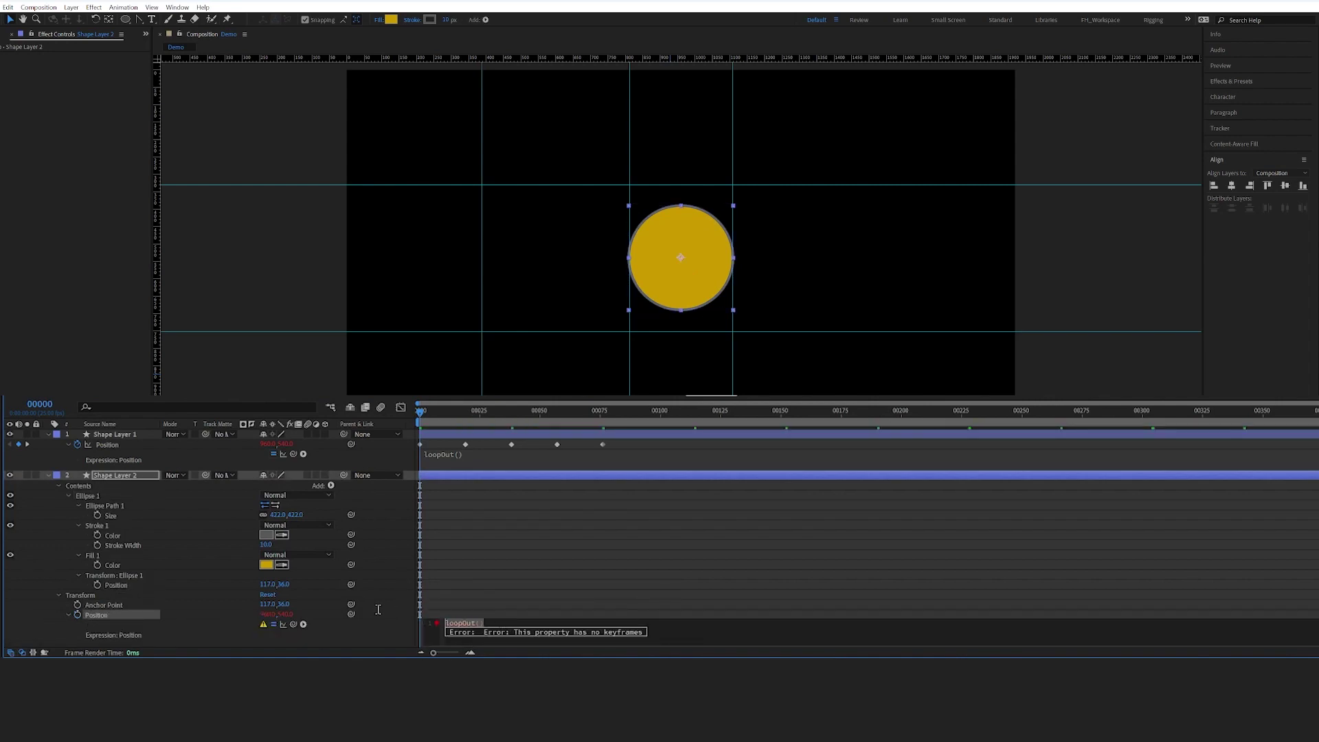
key("BackSpace")
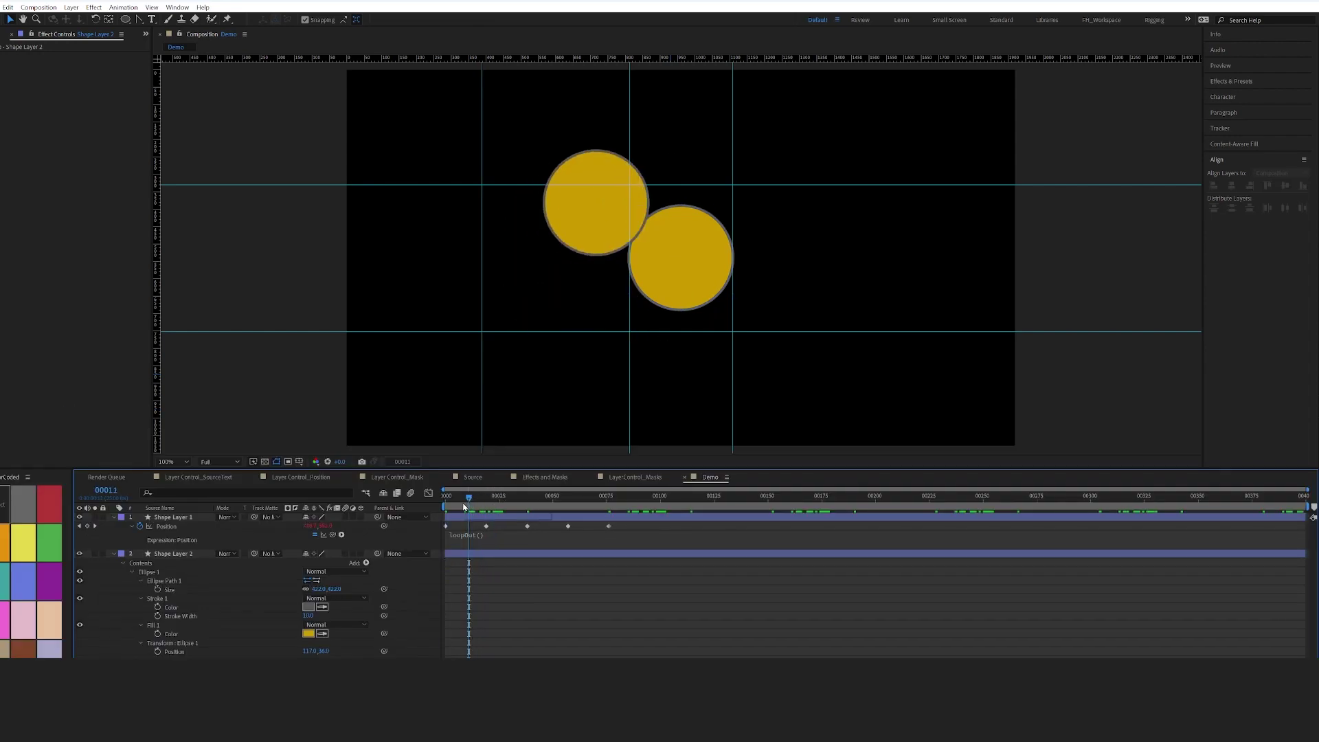
- Add a Layer Control effect to Shape Layer 2 targeting Shape Layer 1
left_click(179, 570)
left_click(179, 555)
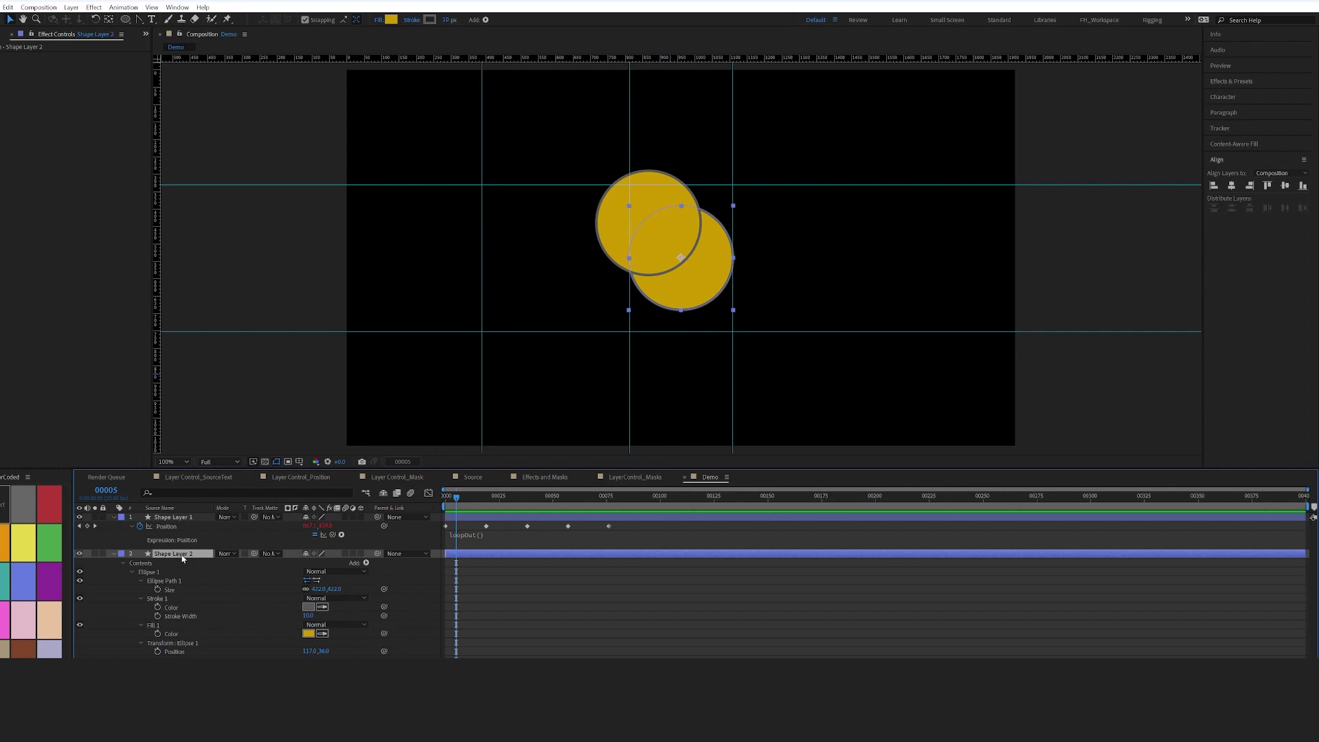
right_click(42, 104)
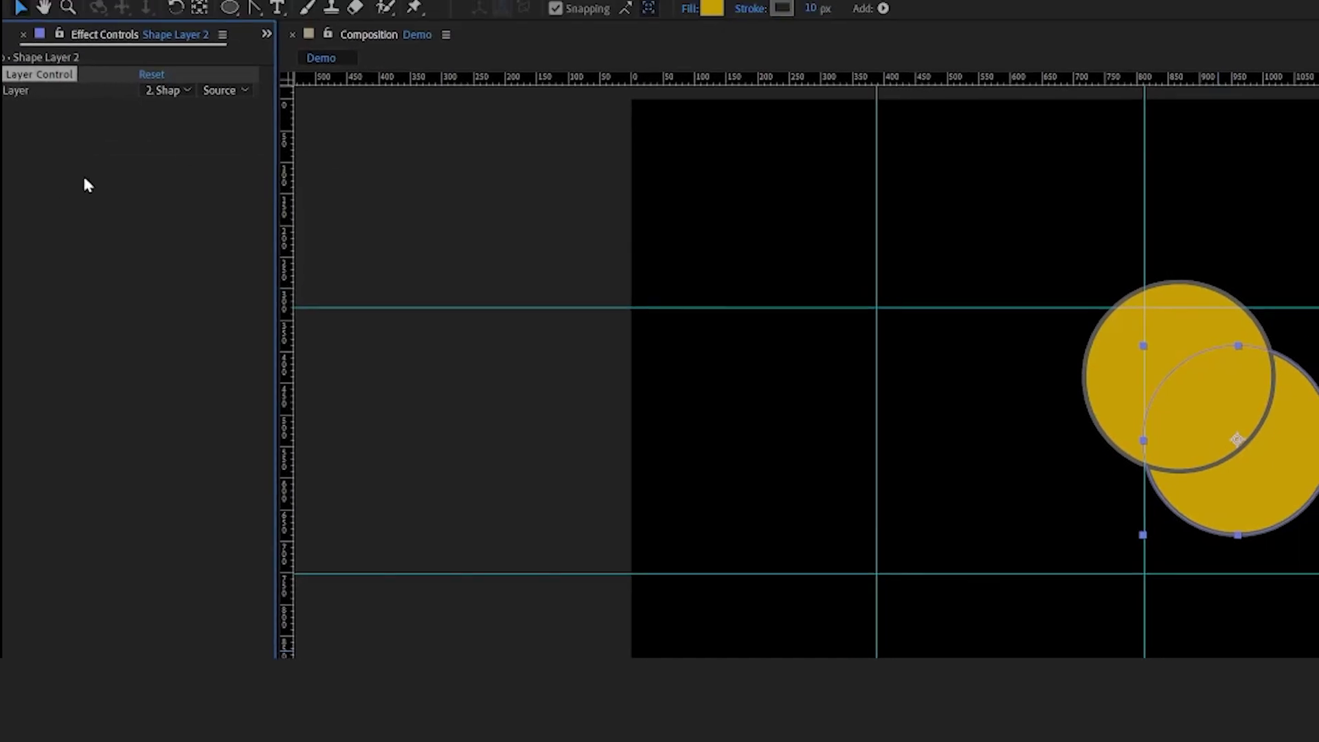
left_click(163, 111)
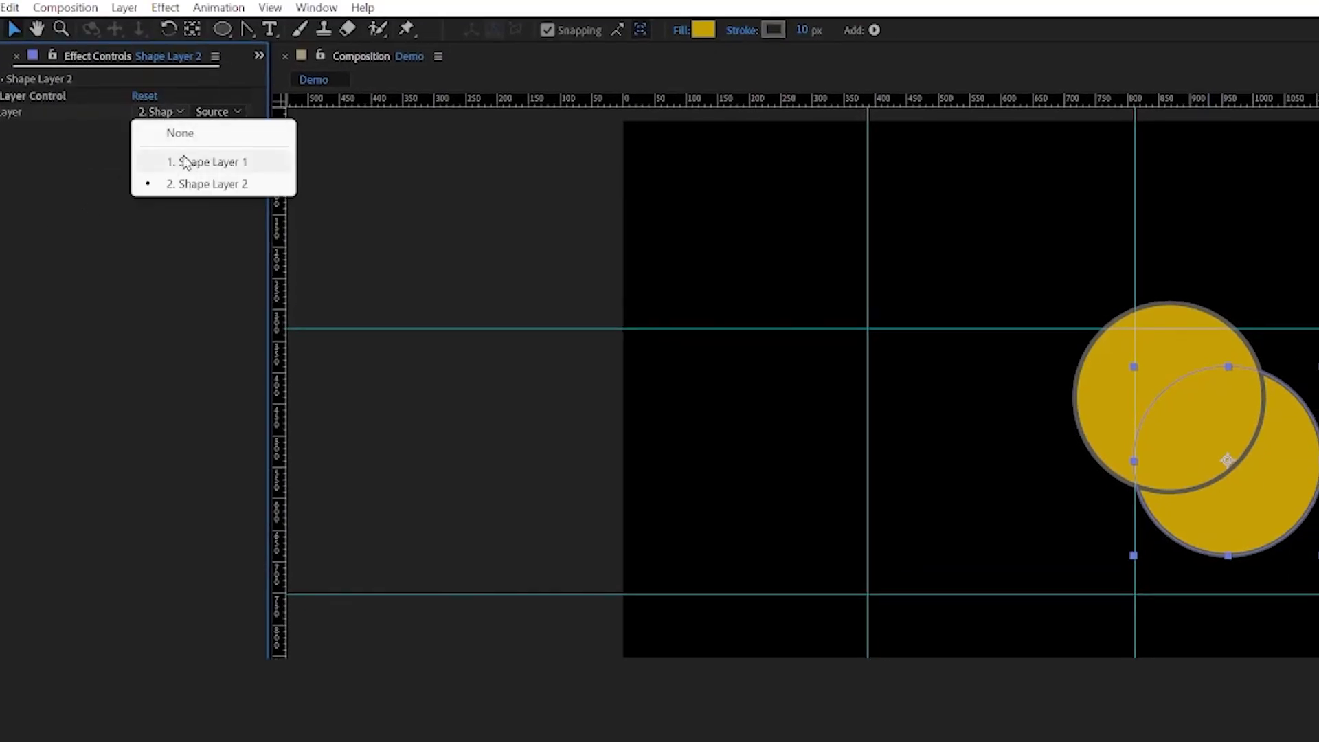
left_click(190, 163)
left_click(137, 257)
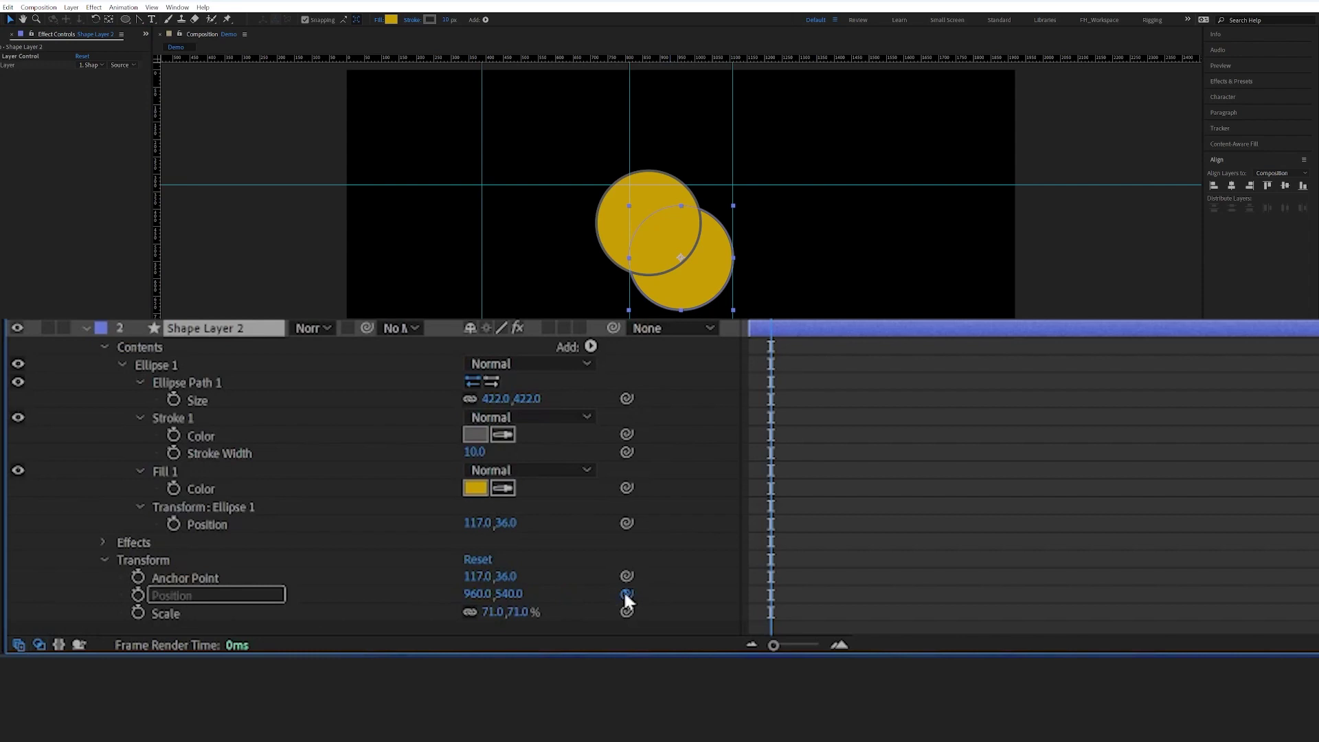
- Pick-whip Shape Layer 2's Position to the Layer Control and append .position
left_click_drag(626, 595, 15, 60)
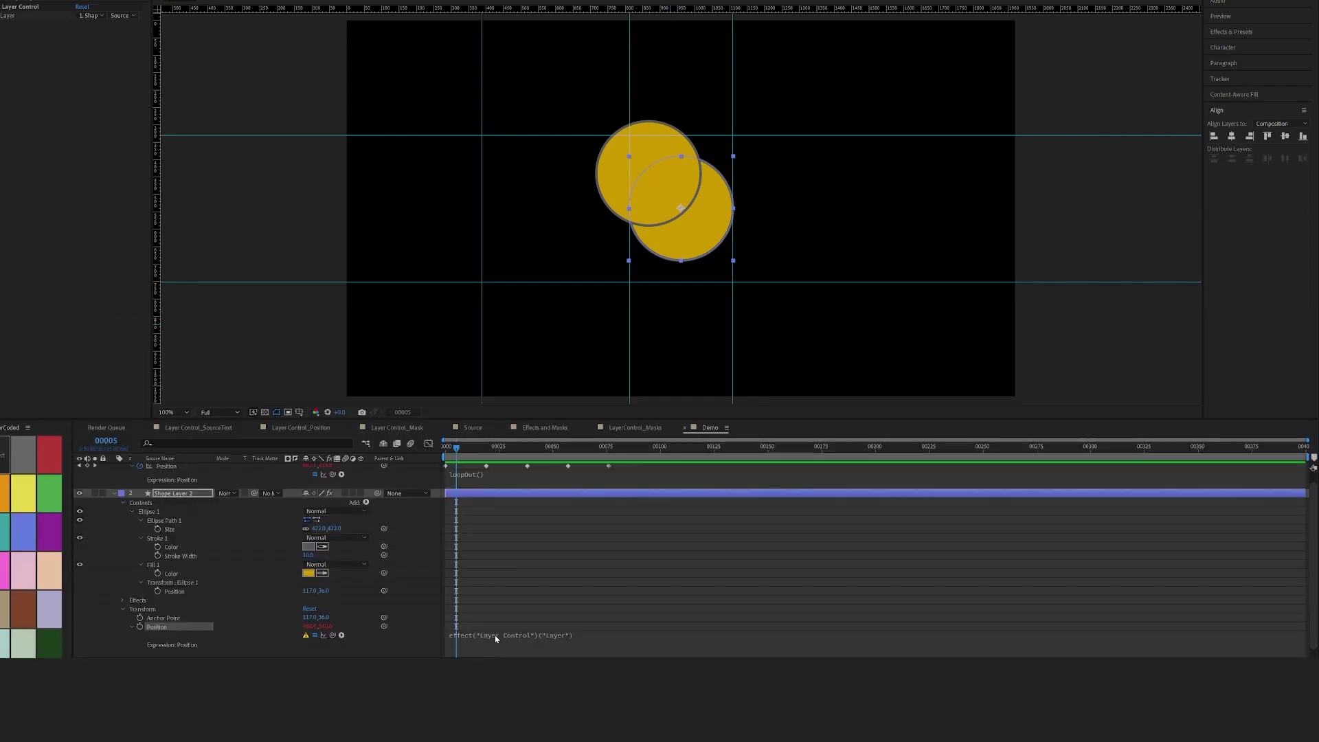
left_click(563, 637)
type(".")
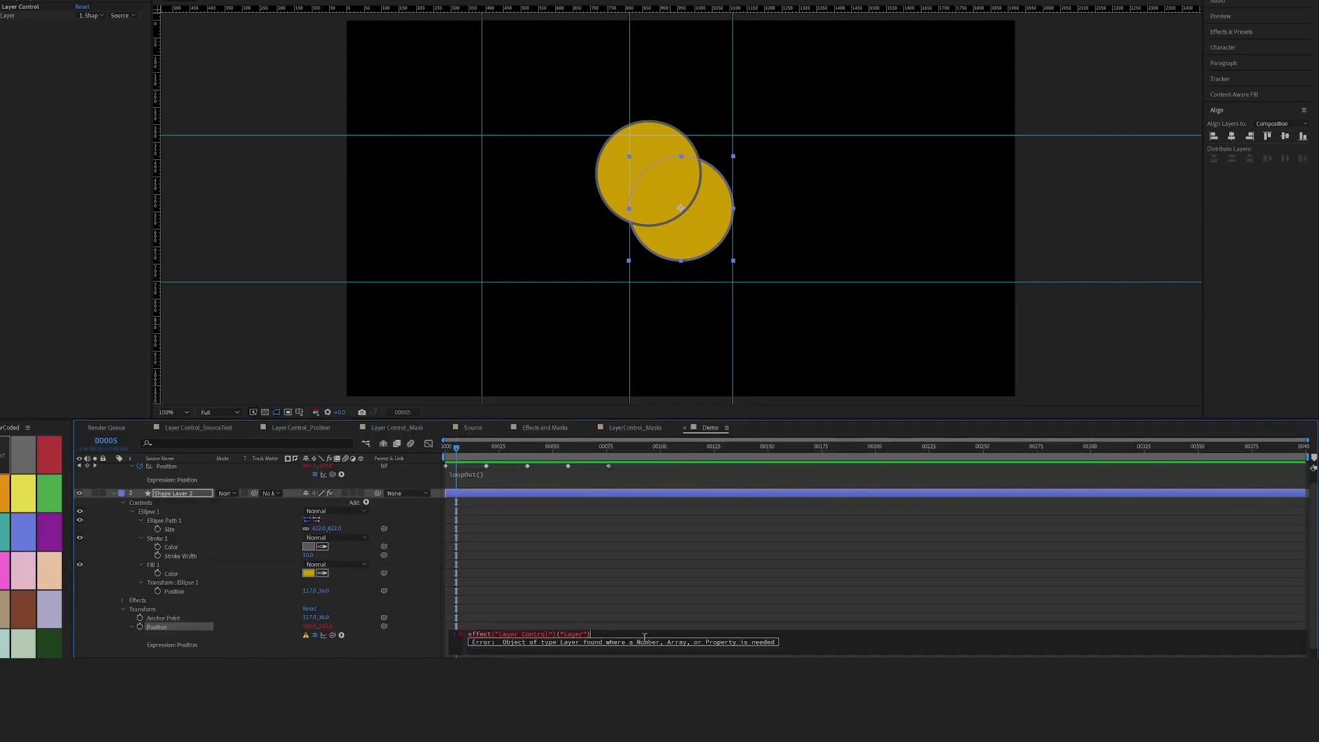
type("position")
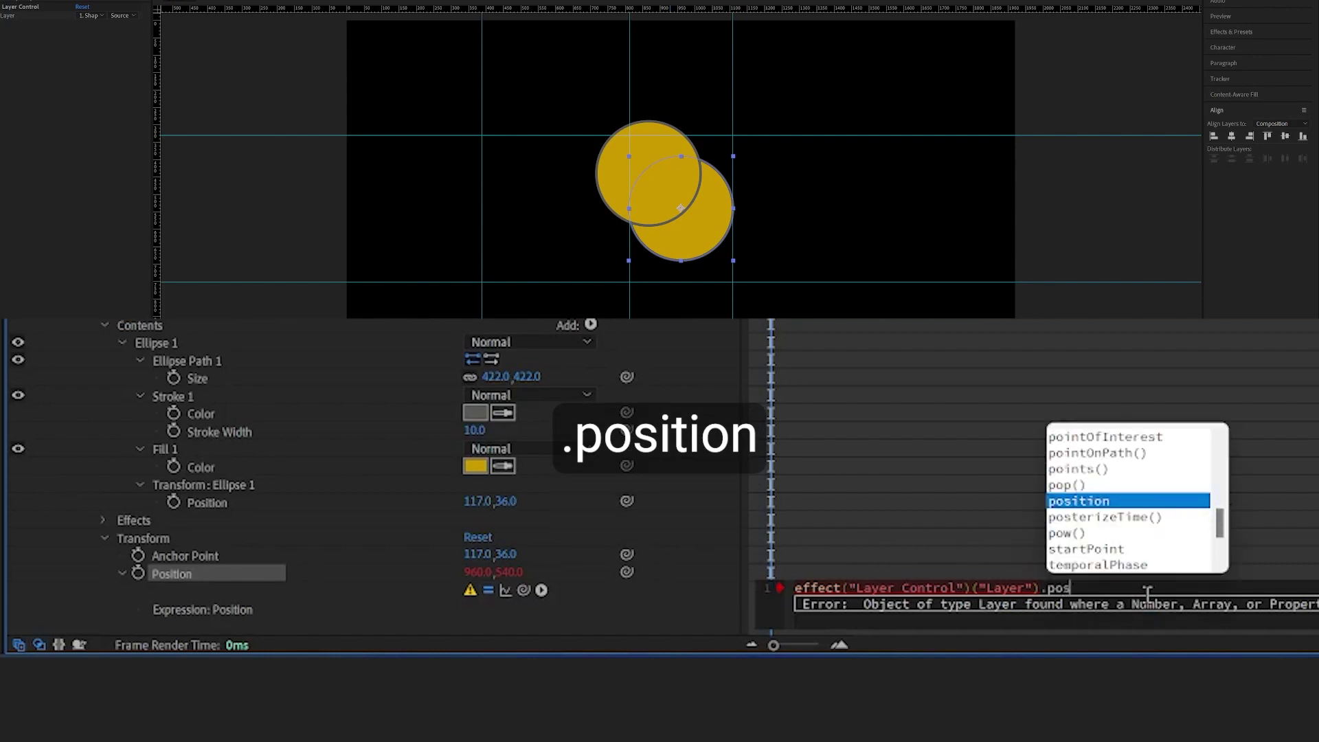
left_click(626, 583)
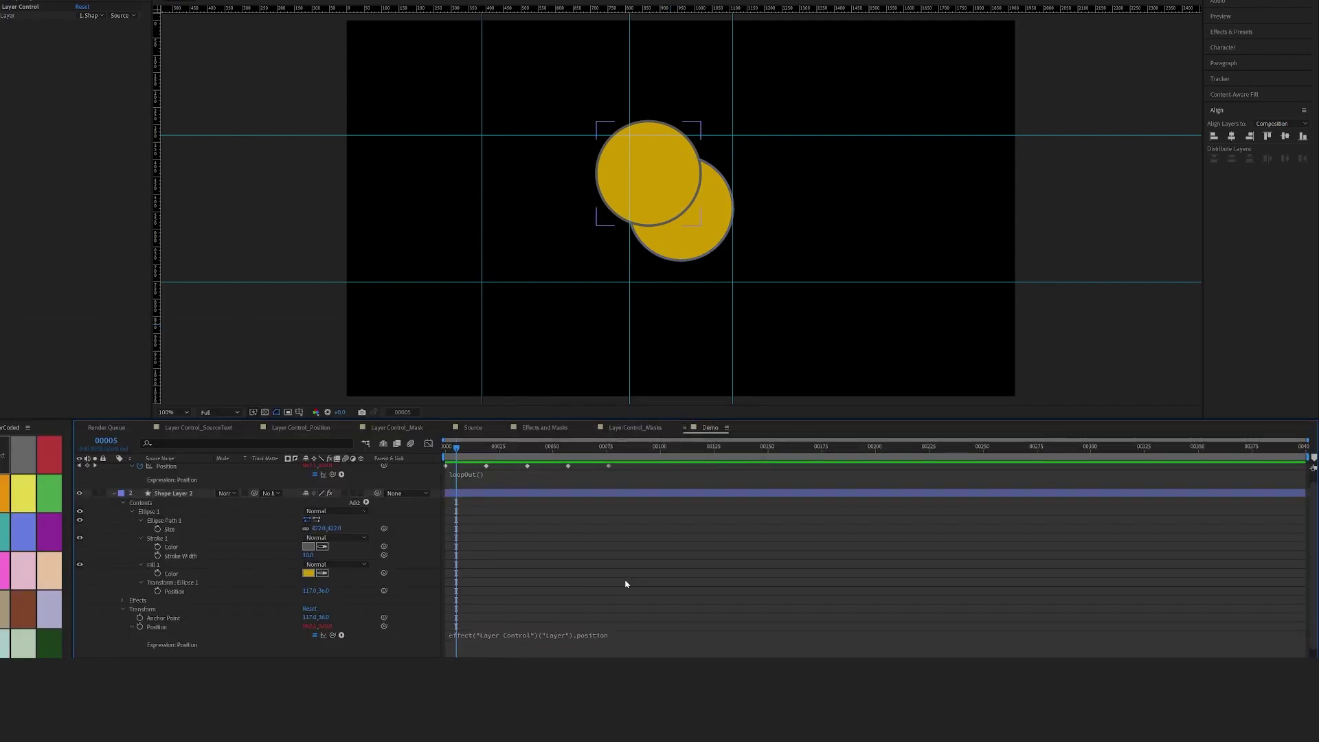
- Play and scrub the animation to check the follow, revealing Shape Layer 2's 71% Scale
key("space")
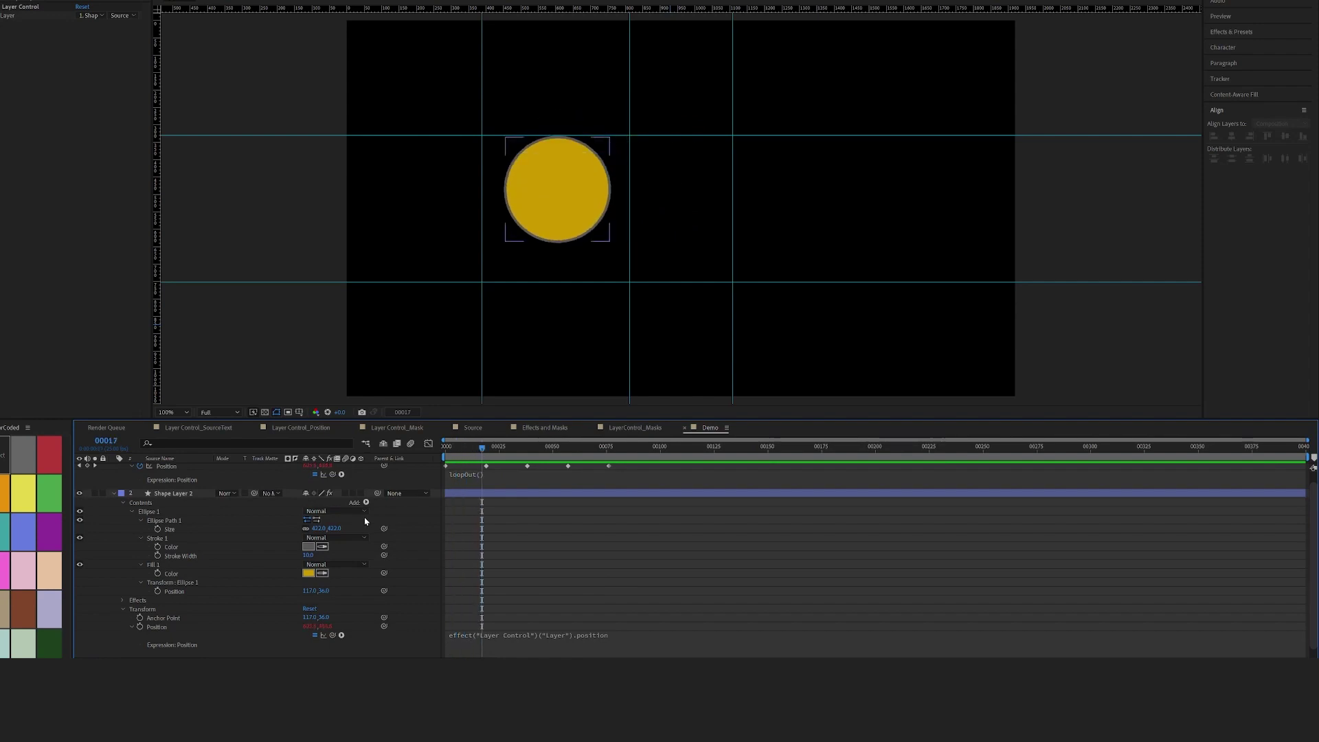
scroll(364, 522, "up", 1)
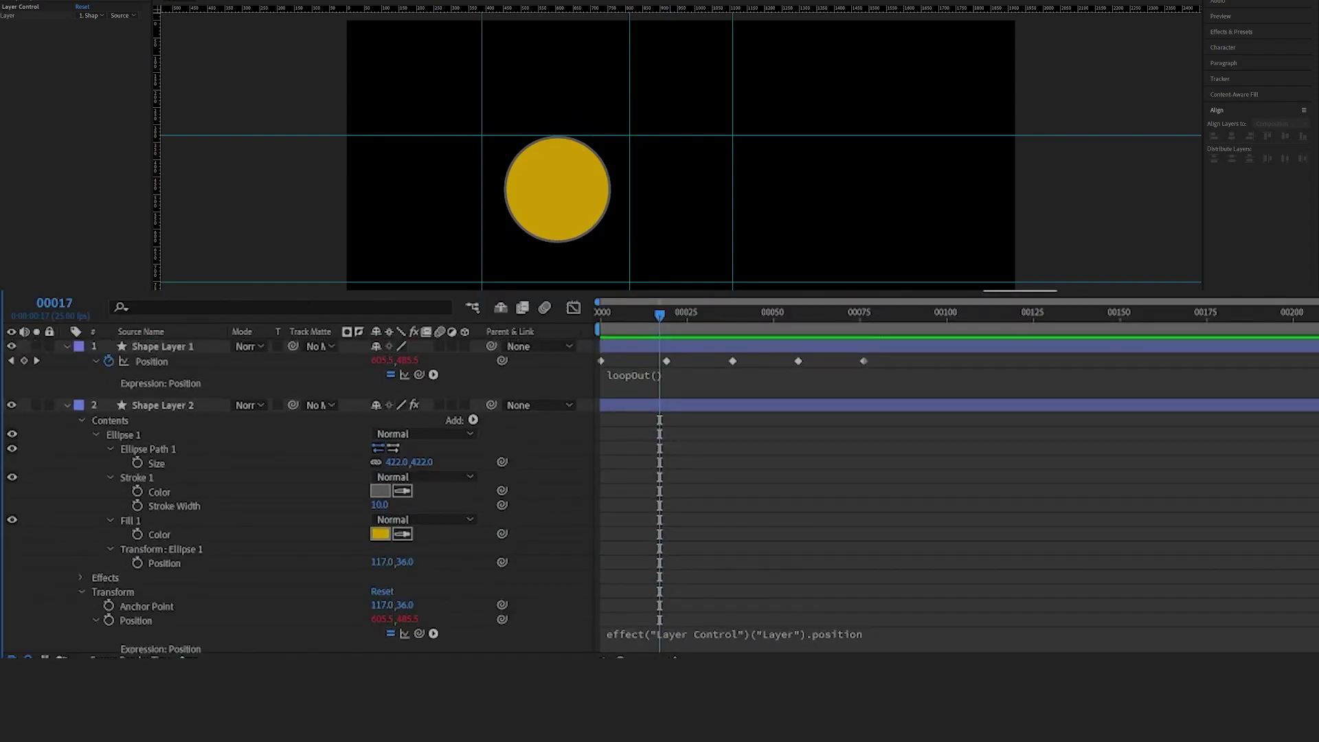
key("shift+s")
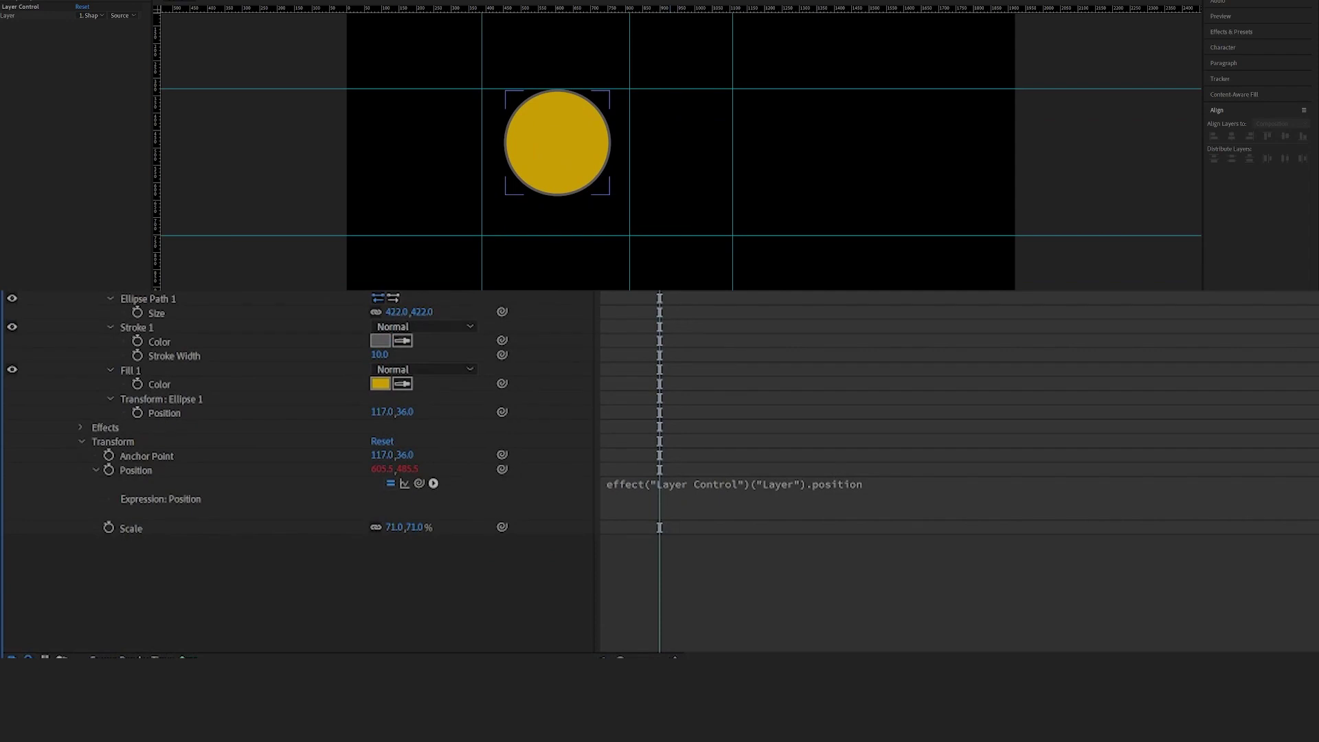
left_click_drag(480, 354, 531, 356)
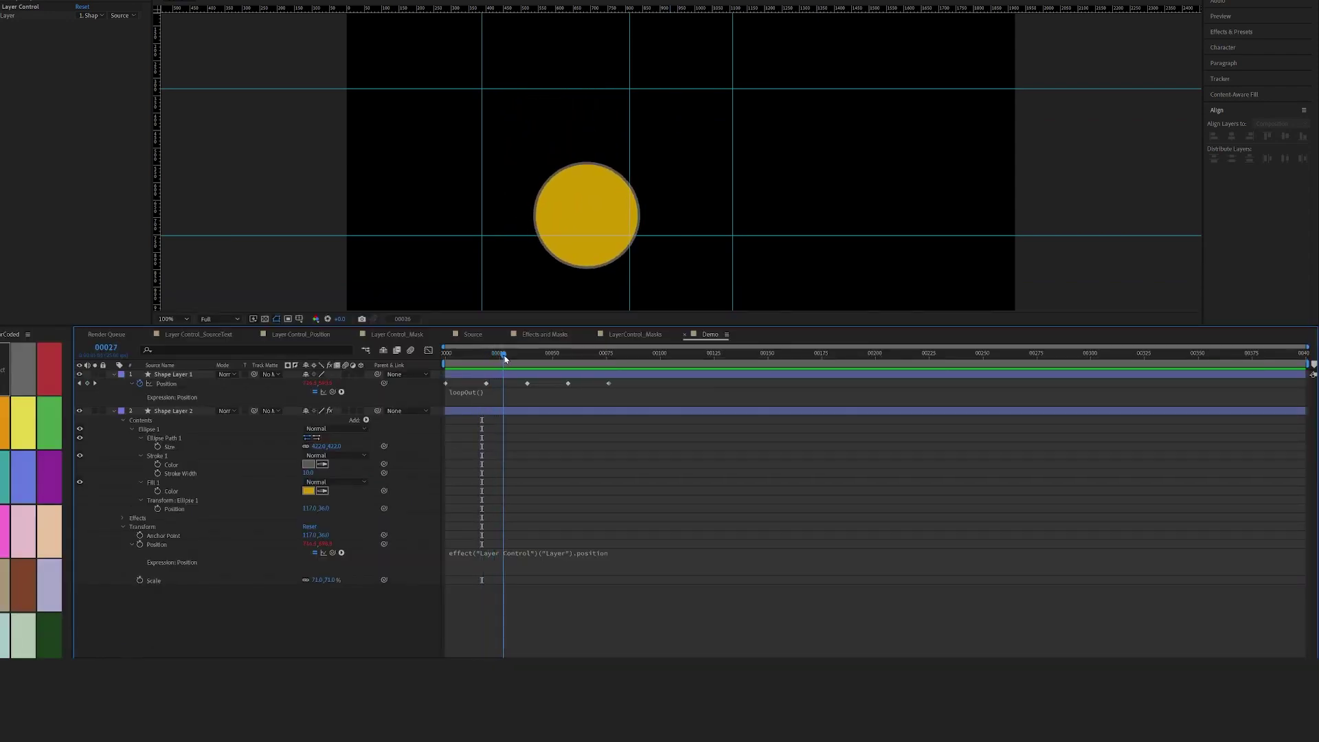
- Append .valueAtTime(time-.1) to Shape Layer 2's Position expression
left_click(614, 558)
left_click(647, 556)
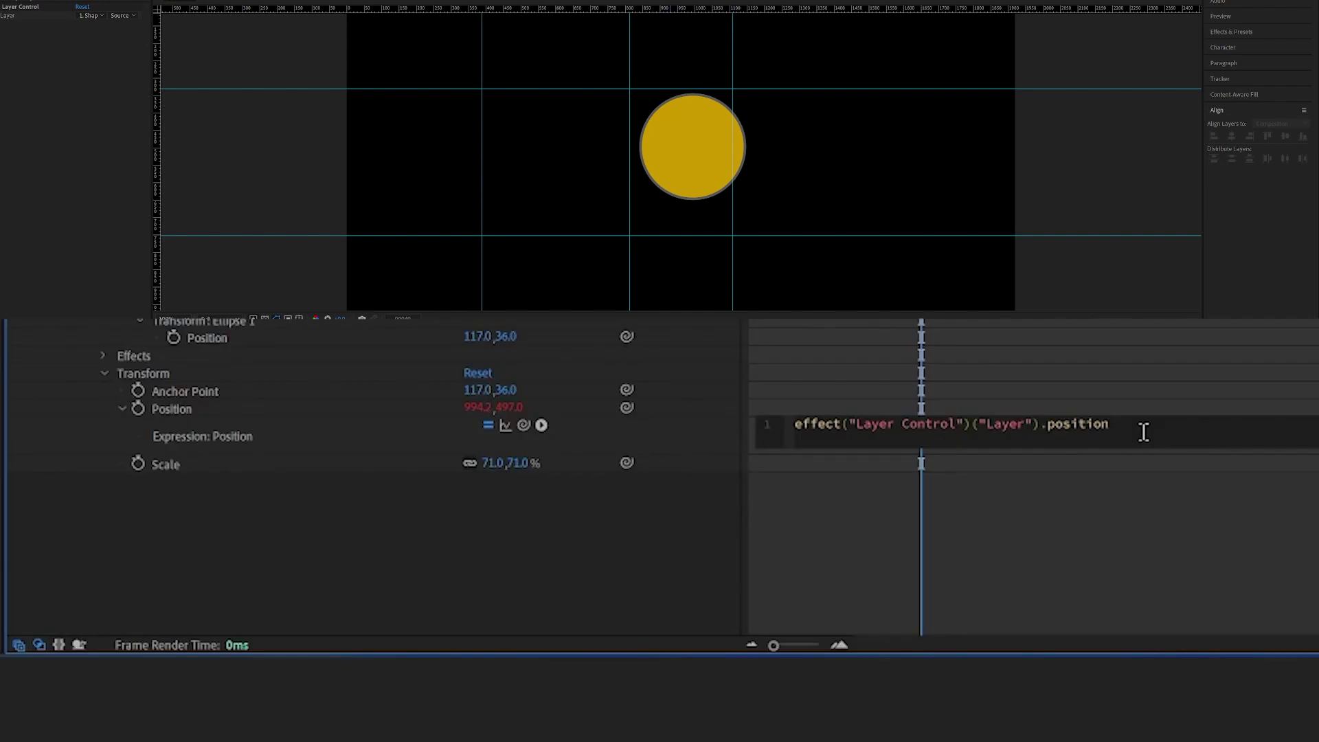
type(".valueat")
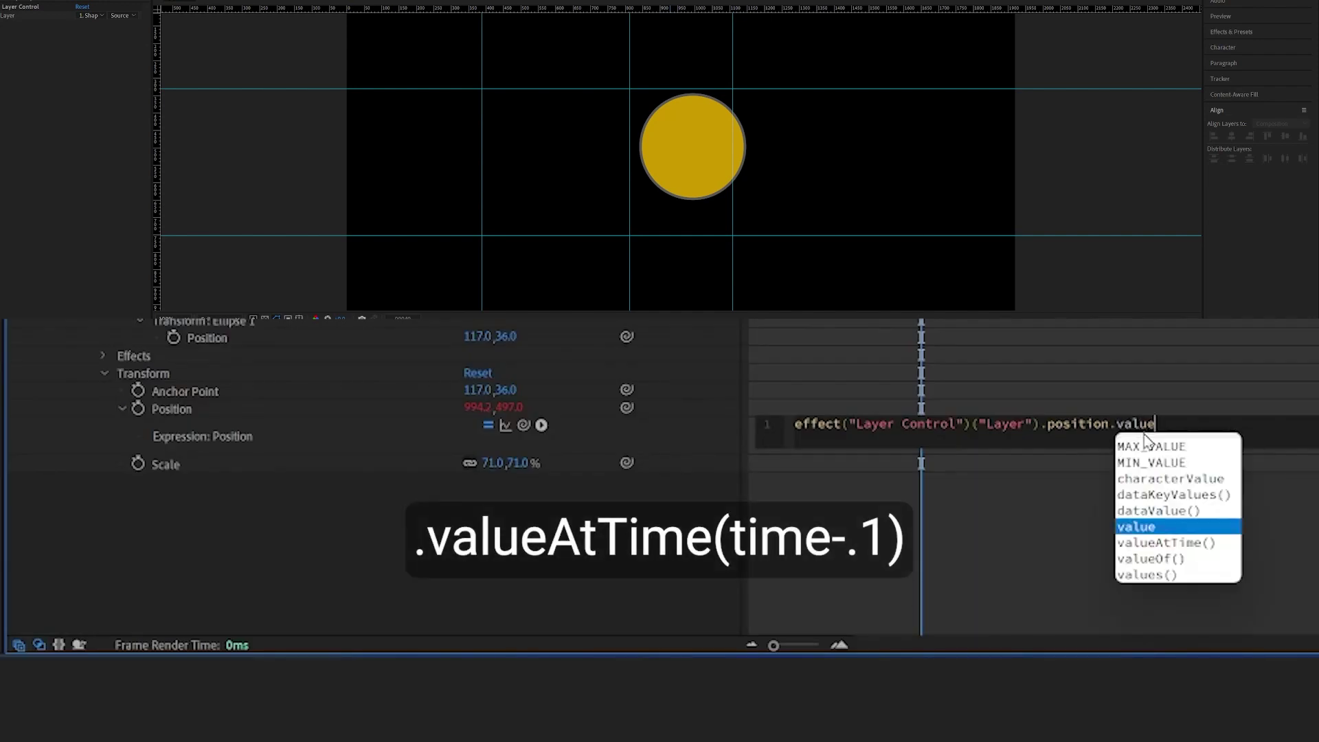
left_click(1144, 443)
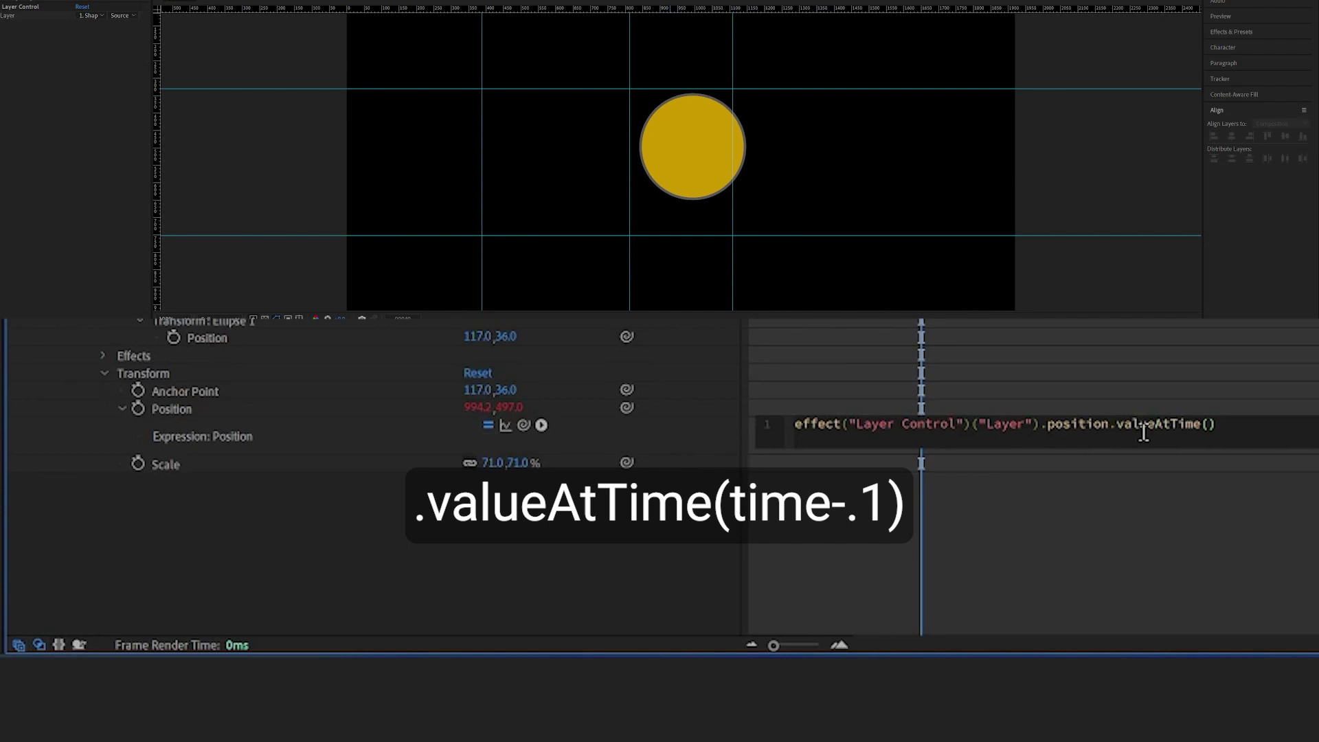
type("time-.1")
left_click(400, 417)
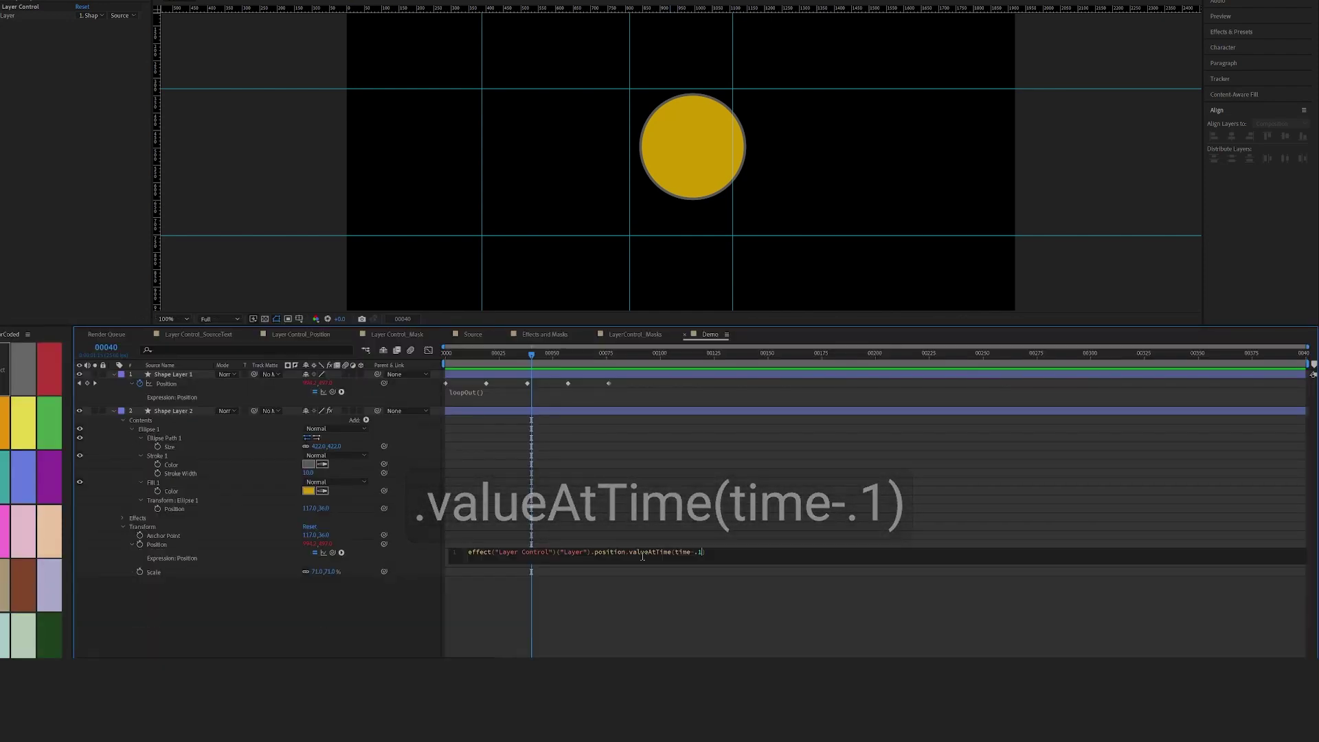
left_click(177, 417)
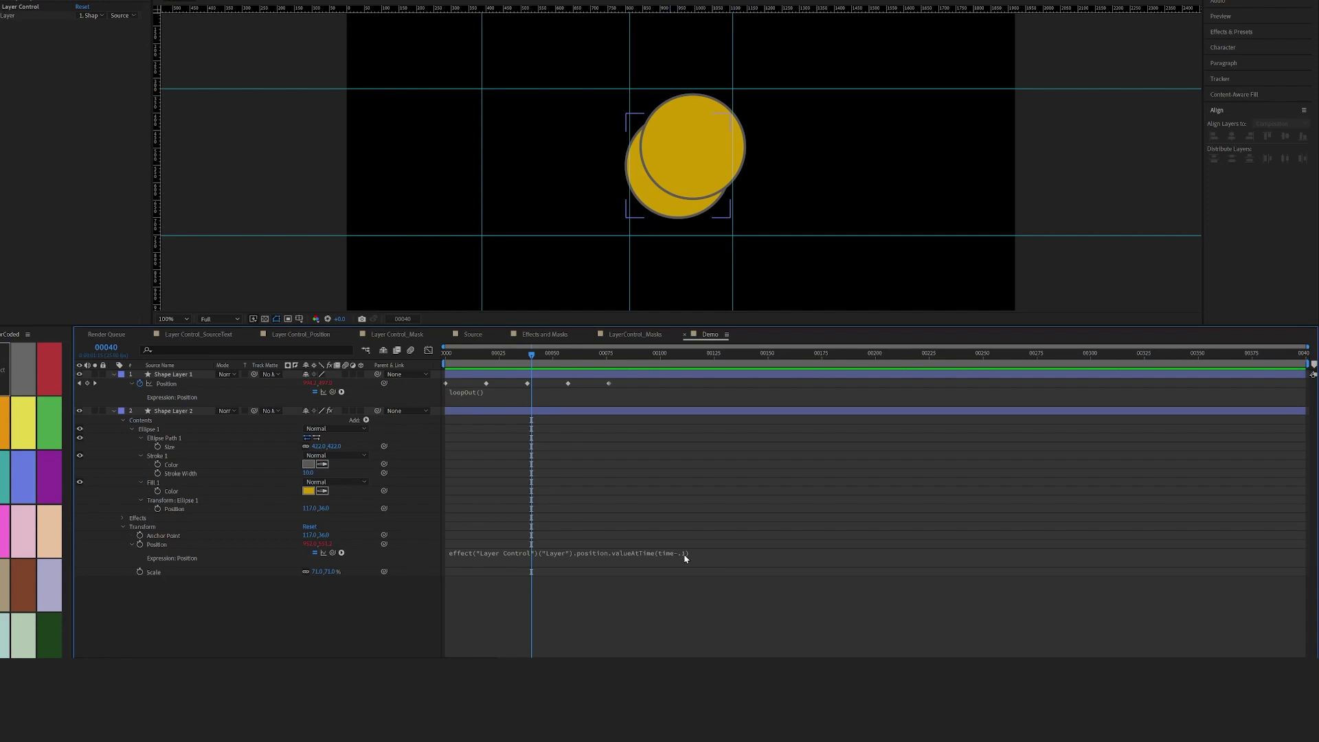
- Duplicate Shape Layer 2 as Shape Layer 3, adjust its delay expression, then delete it
left_click(488, 413)
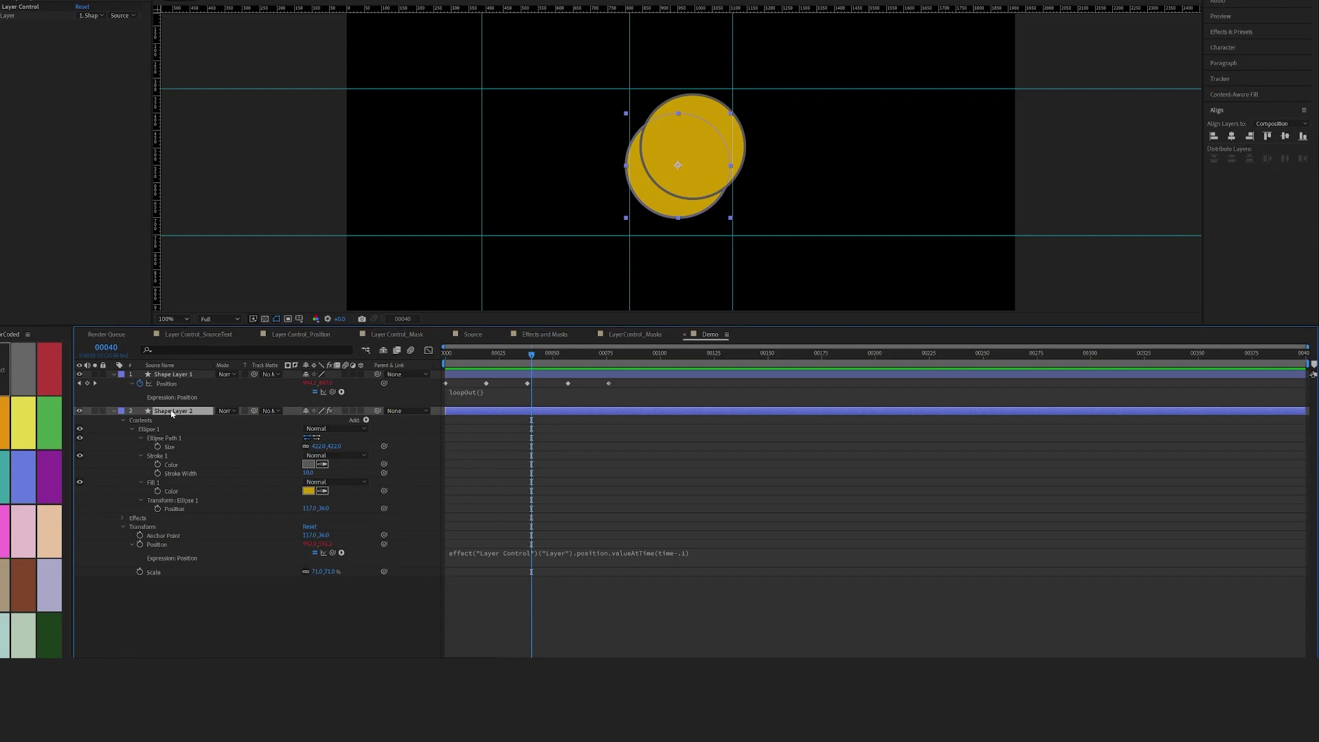
key("ctrl+d")
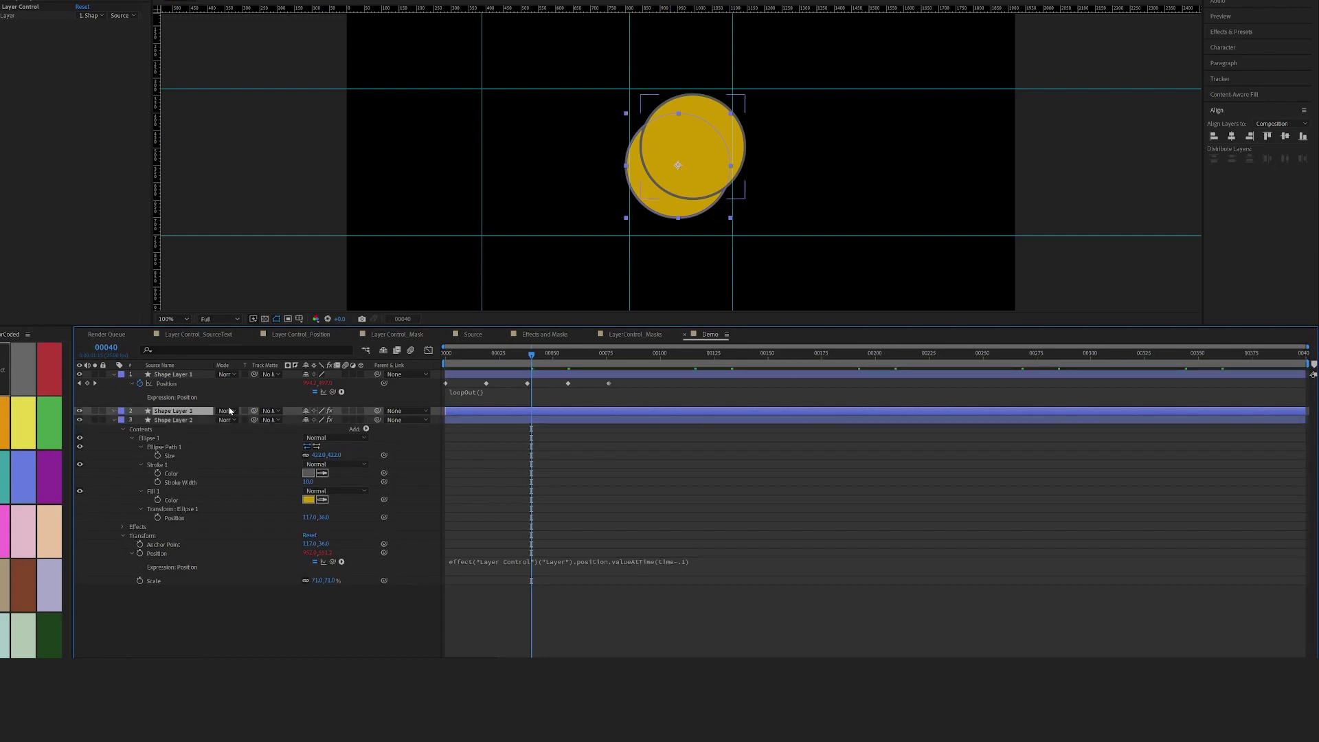
key("e")
key("e")
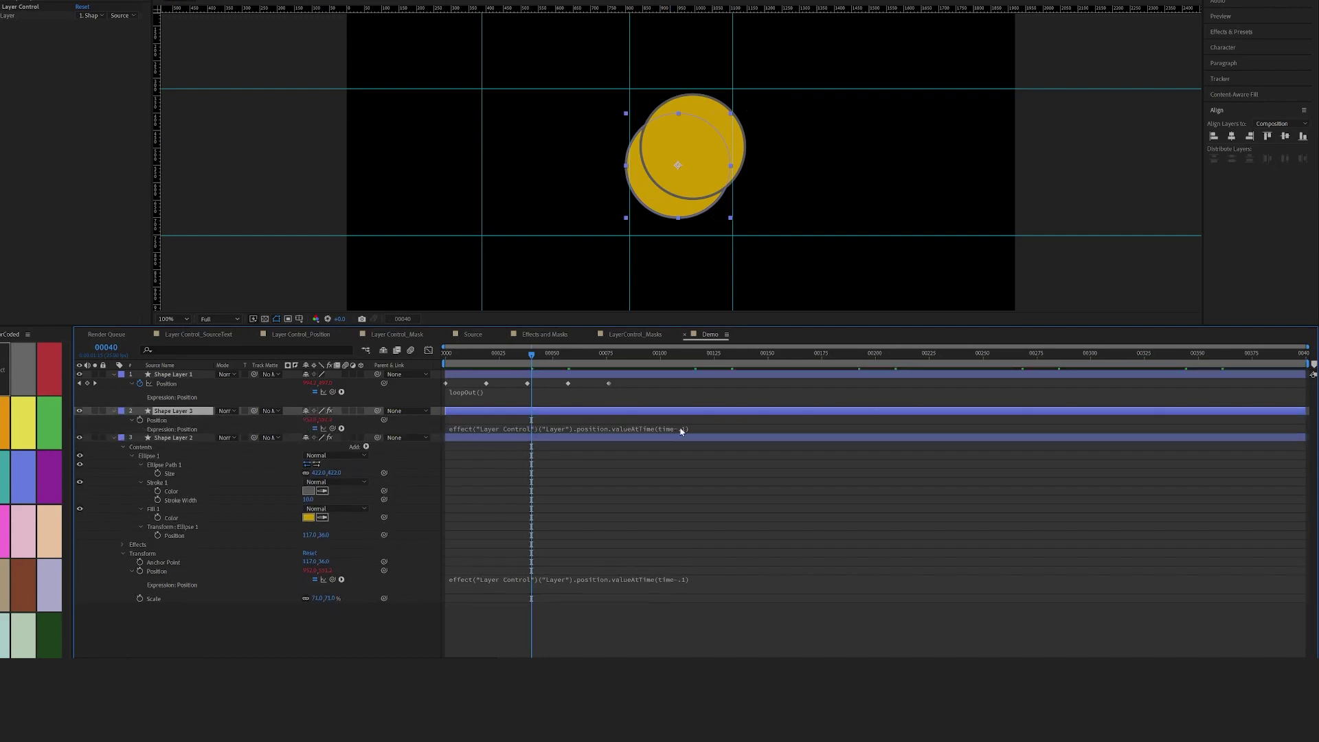
left_click(680, 430)
left_click(699, 430)
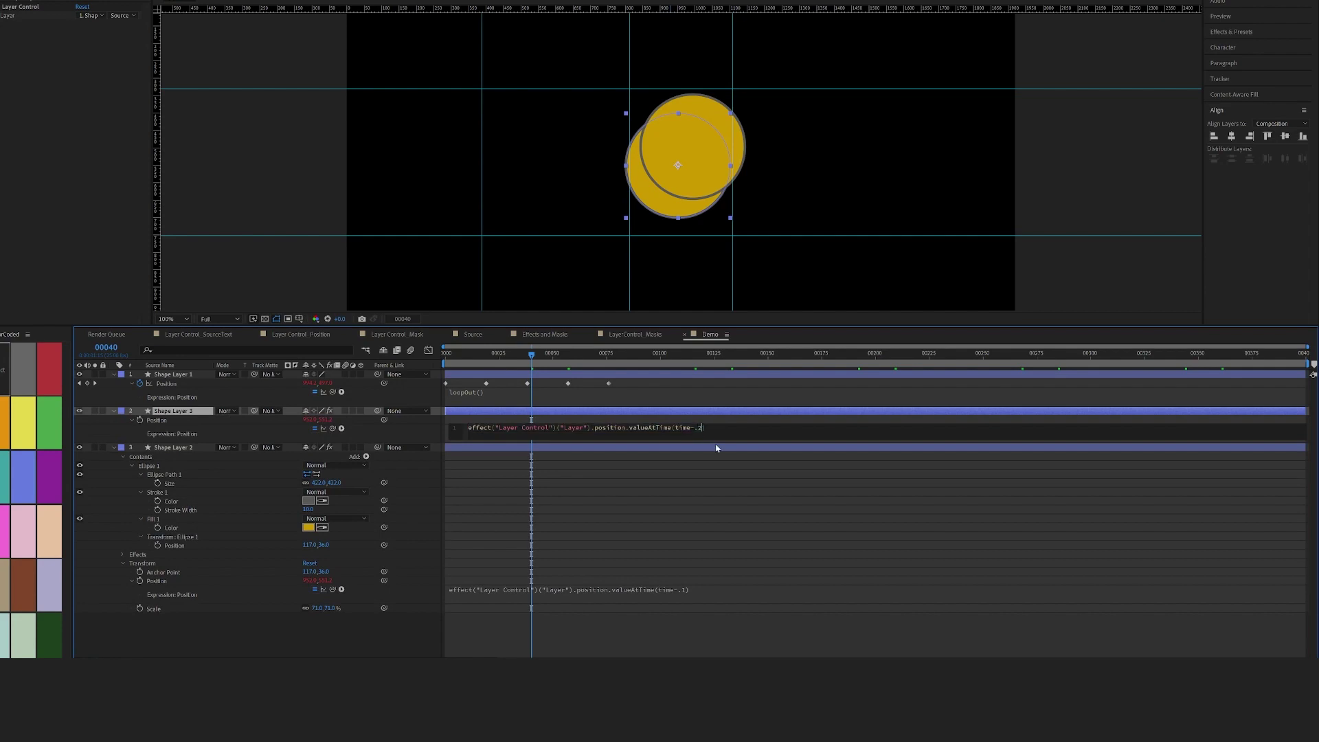
key("KP_Enter")
left_click_drag(171, 411, 167, 645)
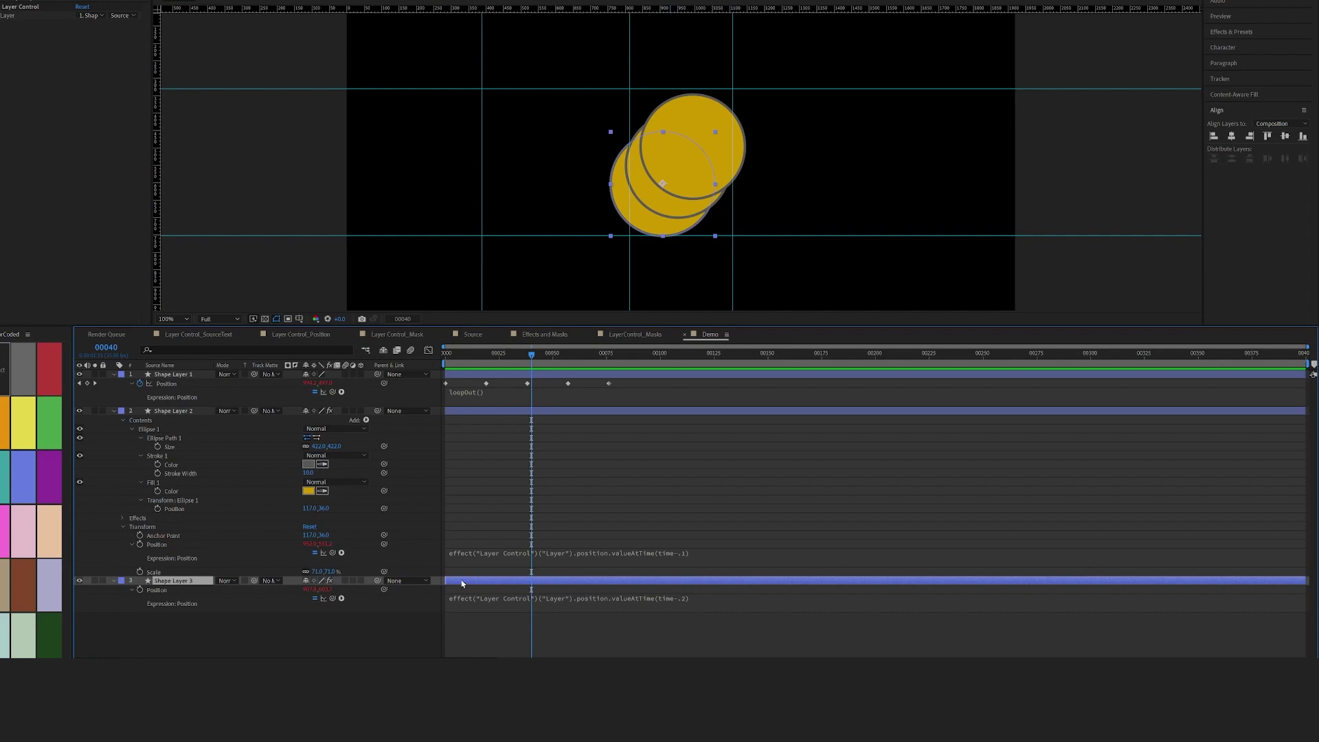
key("Delete")
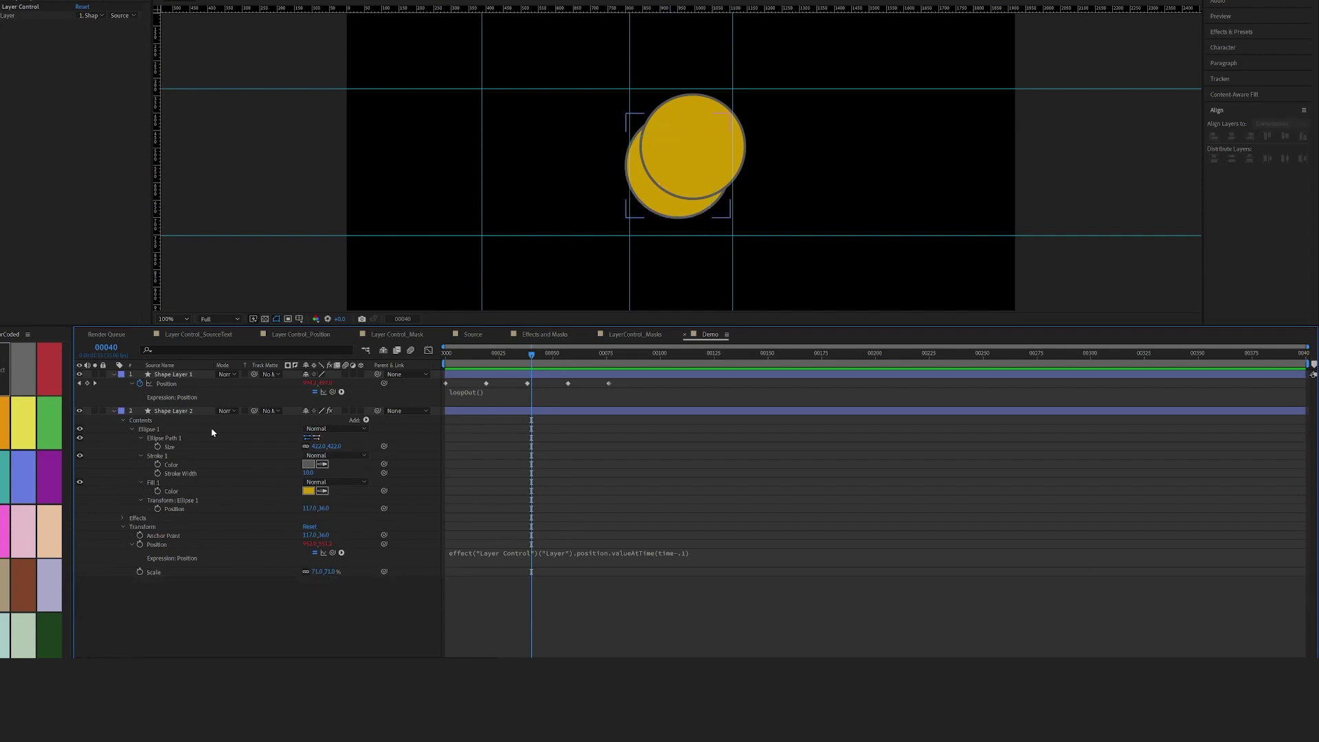
- In Shape Layer 2's Position expression, replace the .1 delay with (index-1)/10
left_click(620, 480)
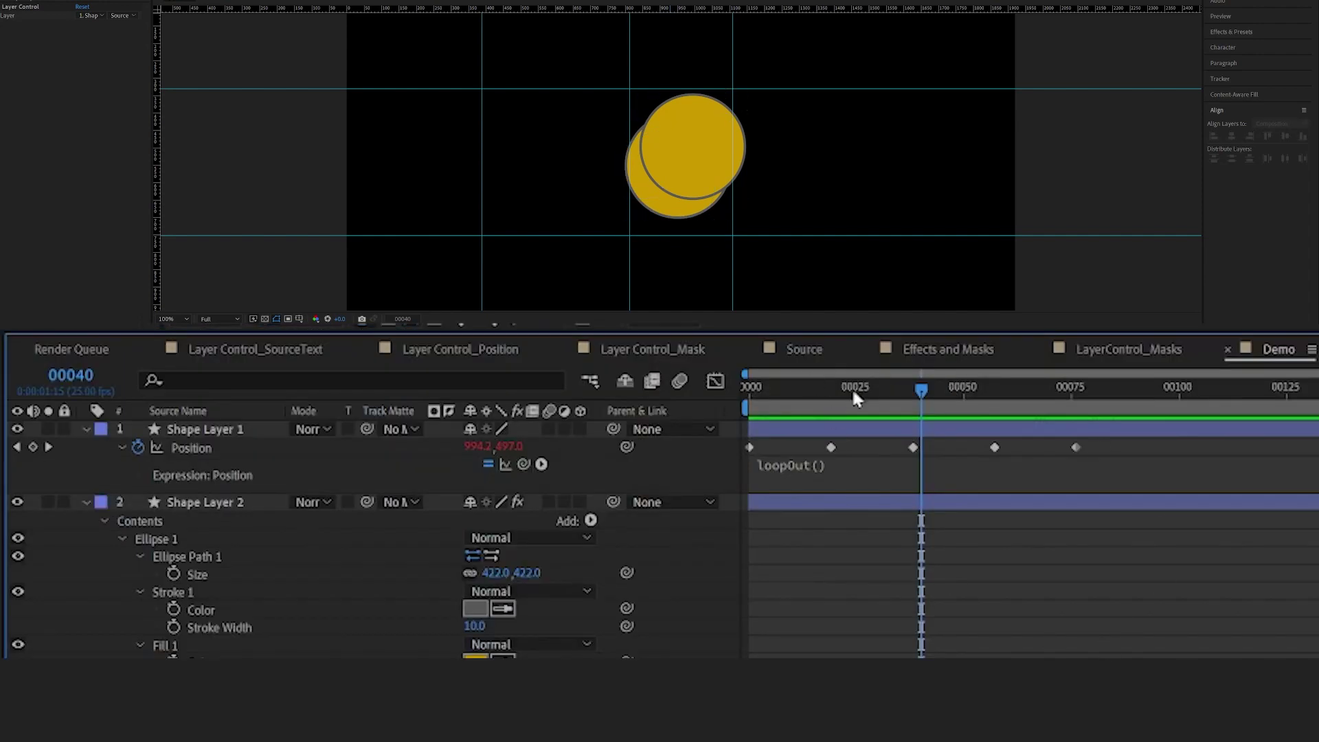
left_click(934, 504)
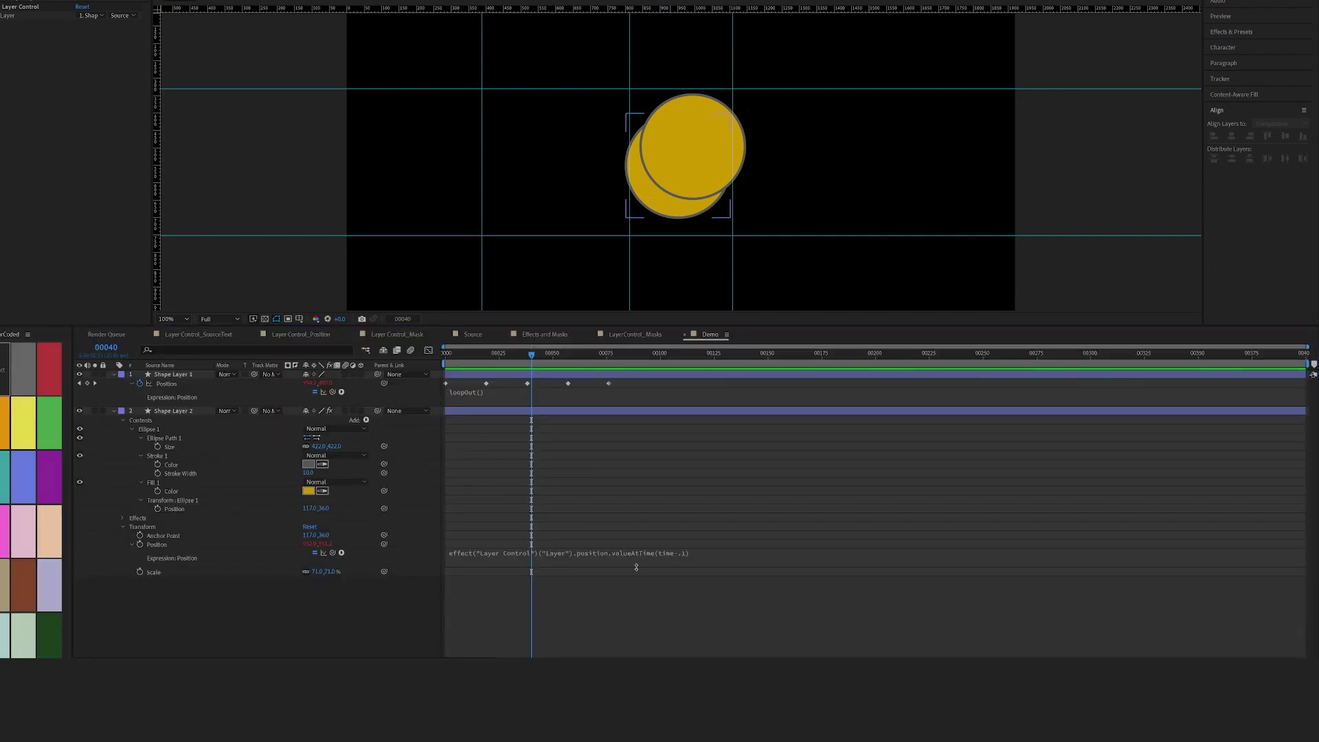
left_click(665, 556)
left_click(695, 553)
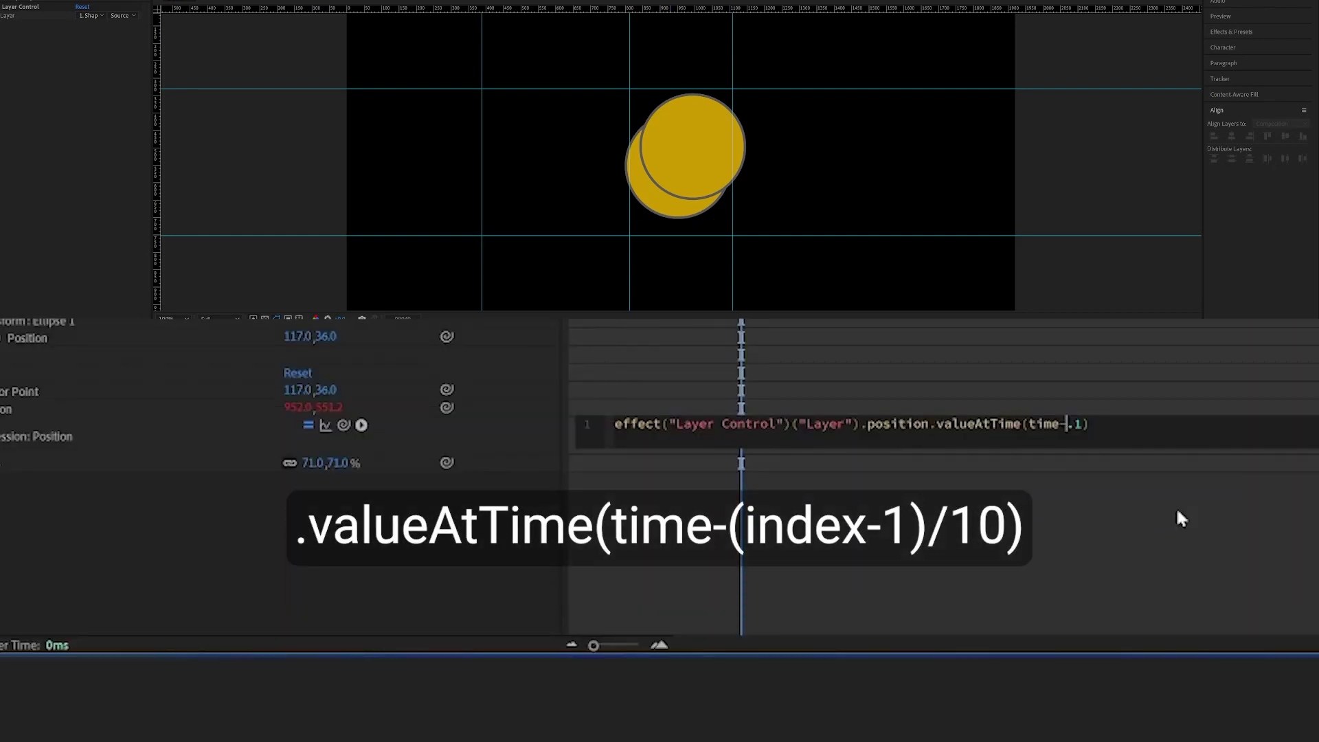
type("index")
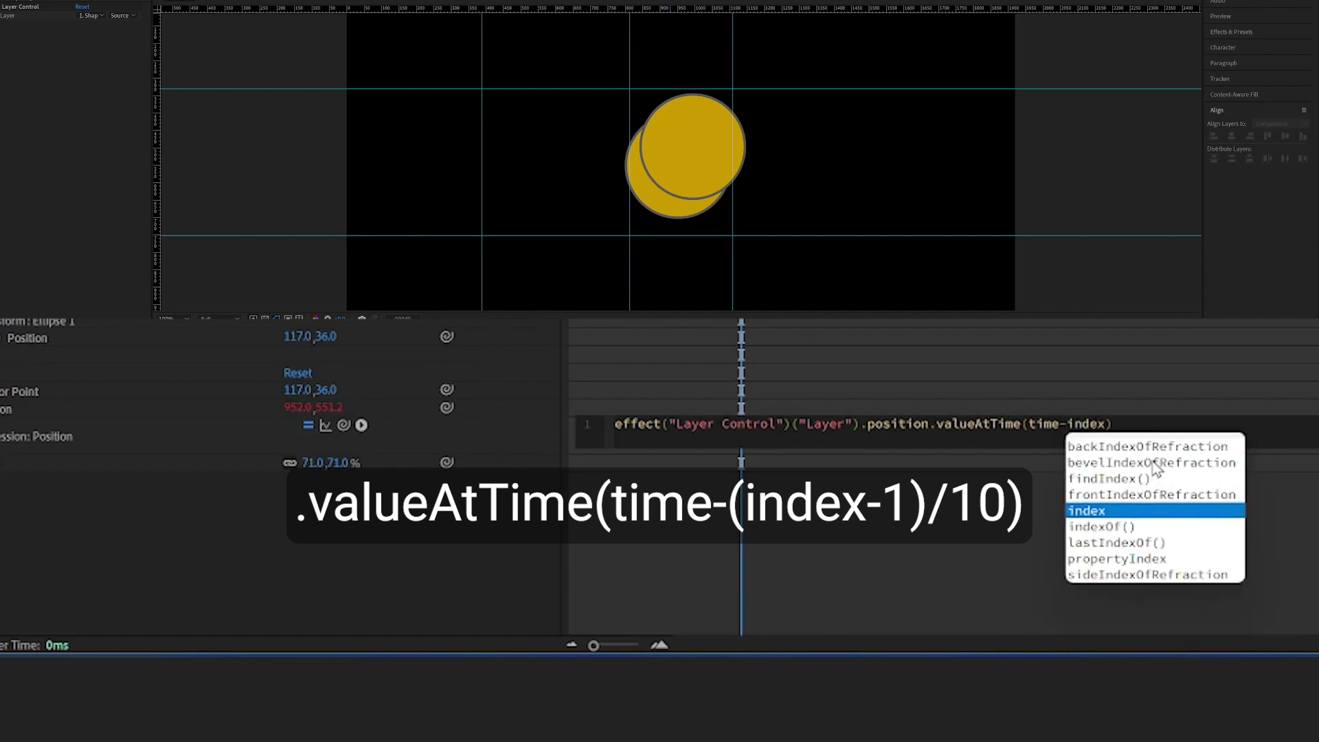
type("-1")
key("Left")
key("Left")
key("Left")
key("Left")
key("Left")
key("Left")
key("Left")
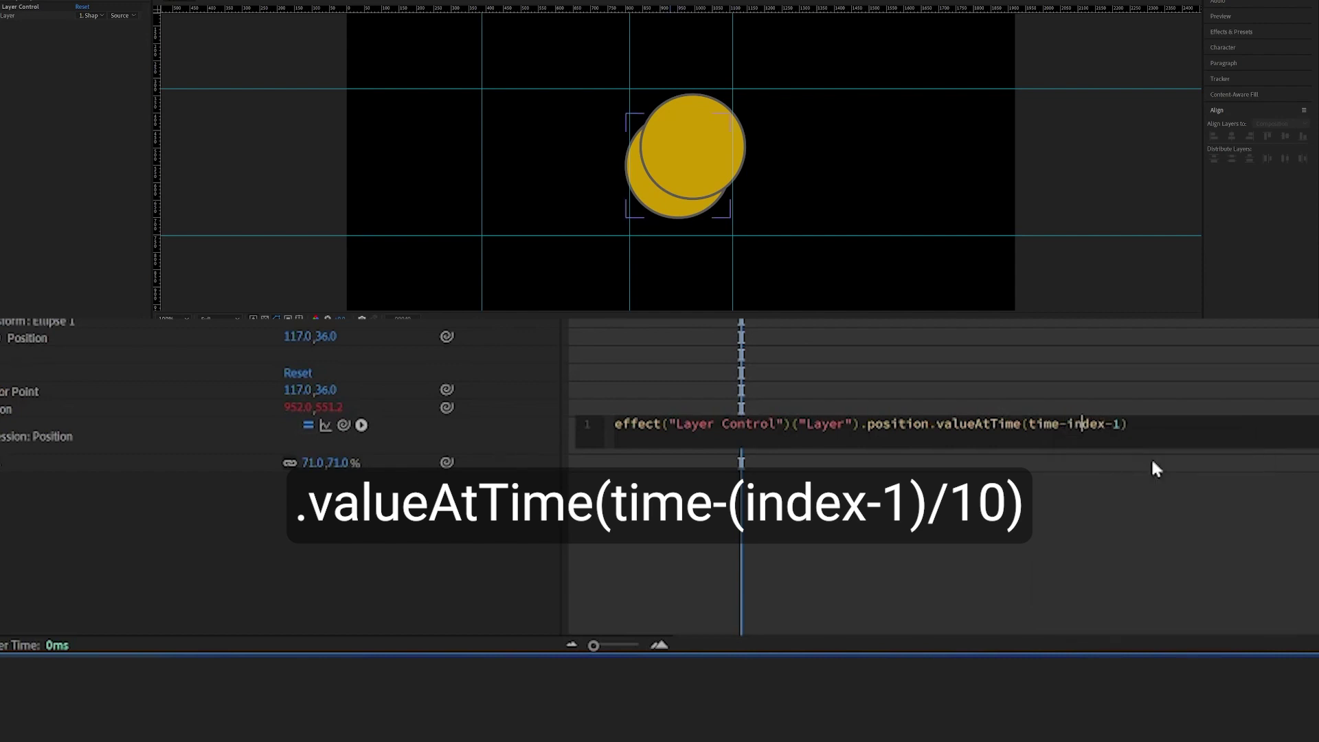
type("(")
key("Right")
key("Right")
key("Right")
key("Right")
key("Right")
key("Right")
key("Right")
type(")")
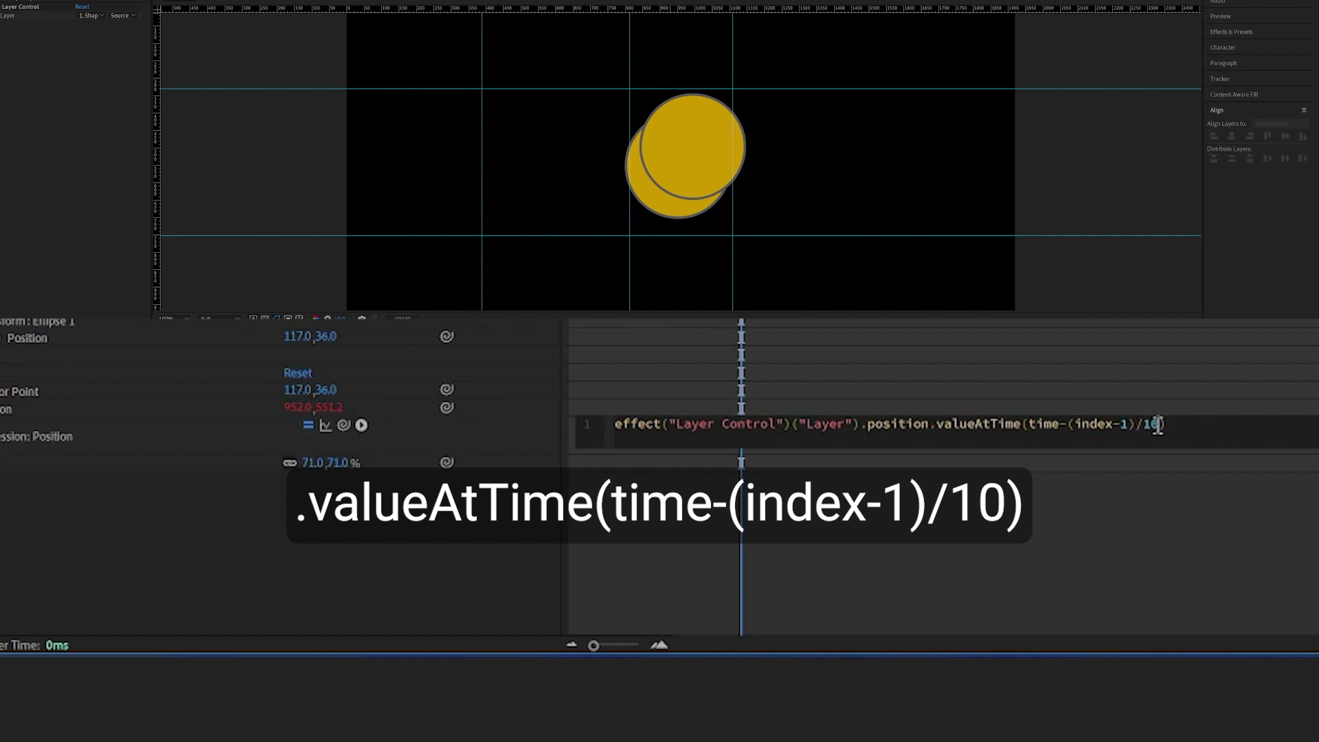
- Commit the valueAtTime(time-(index-1)/10) expression and reopen it to verify
left_click(1196, 405)
left_click(1118, 318)
left_click(1110, 426)
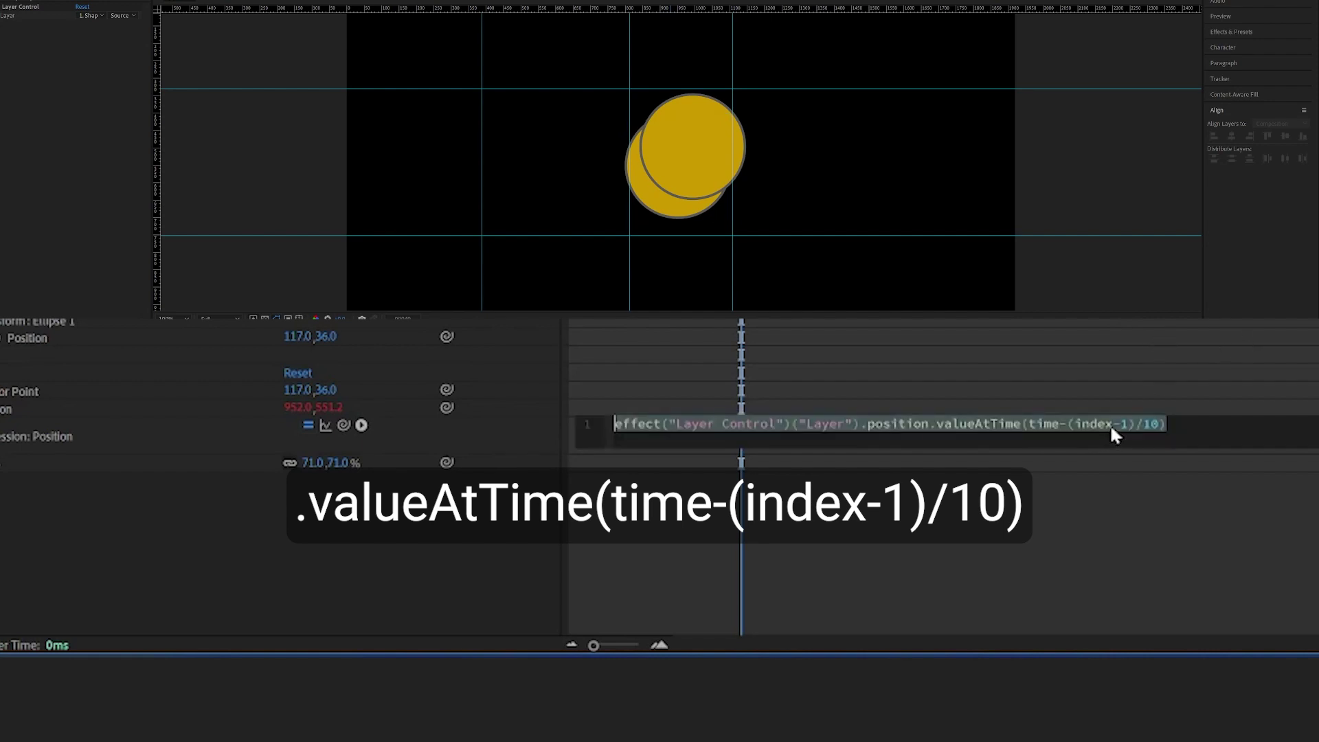
left_click(1127, 425)
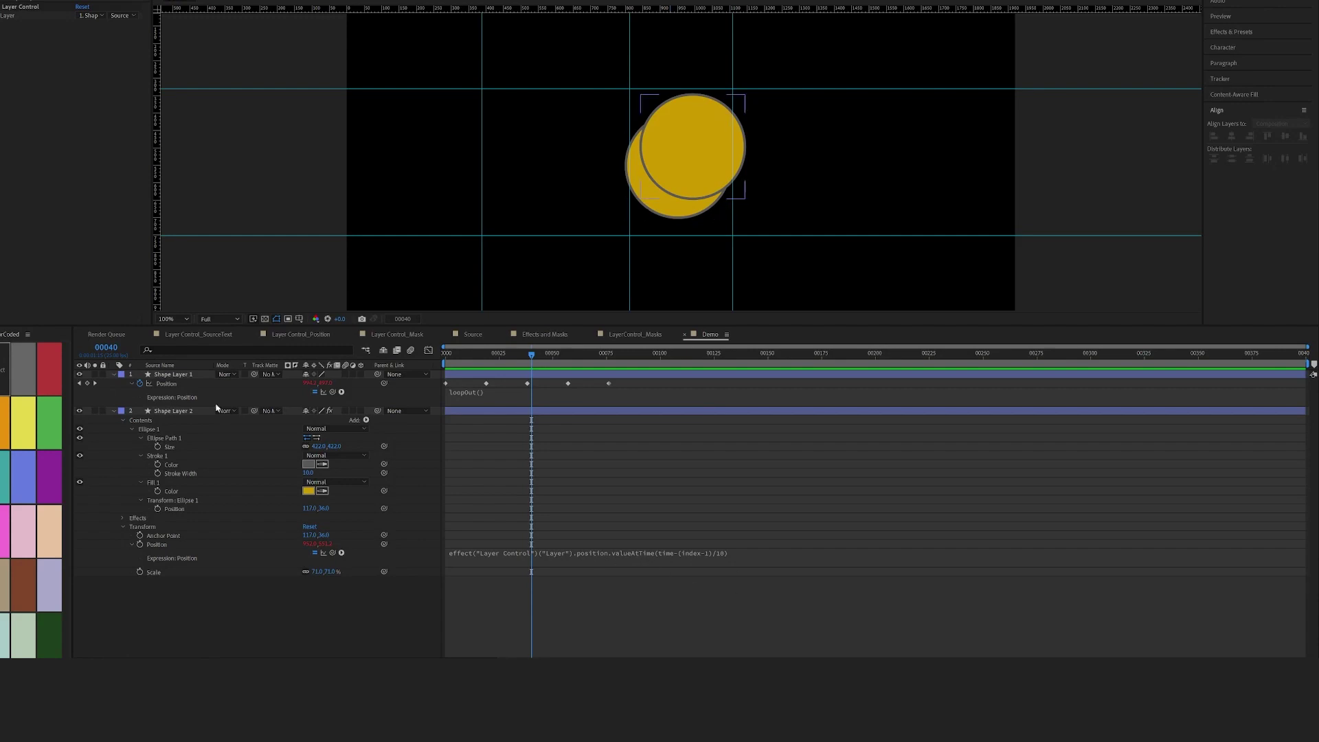
- Duplicate Shape Layer 2 twice to test whether the followers trail correctly
left_click(183, 411)
key("ctrl+d")
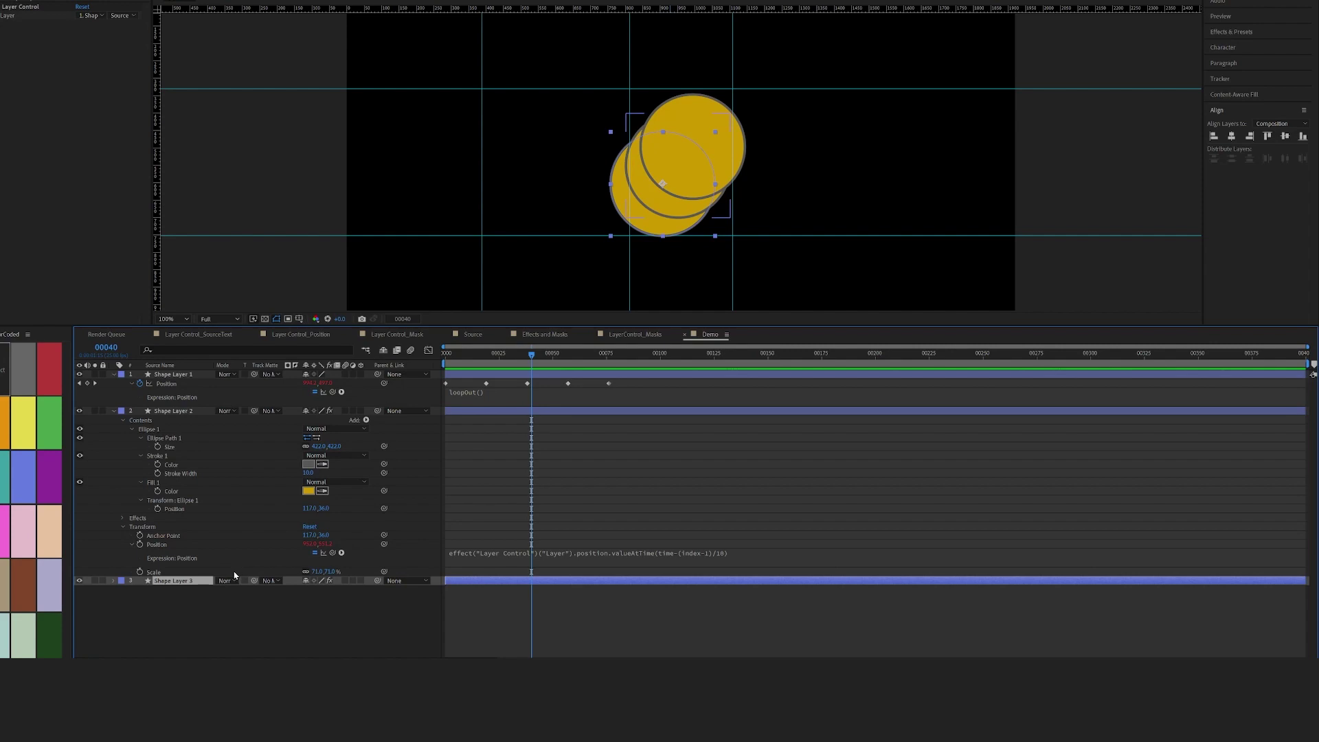
key("ctrl+d")
key("ctrl+d")
key("ctrl+d")
key("ctrl+d")
key("ctrl+d")
key("ctrl+d")
key("ctrl+d")
left_click(608, 495)
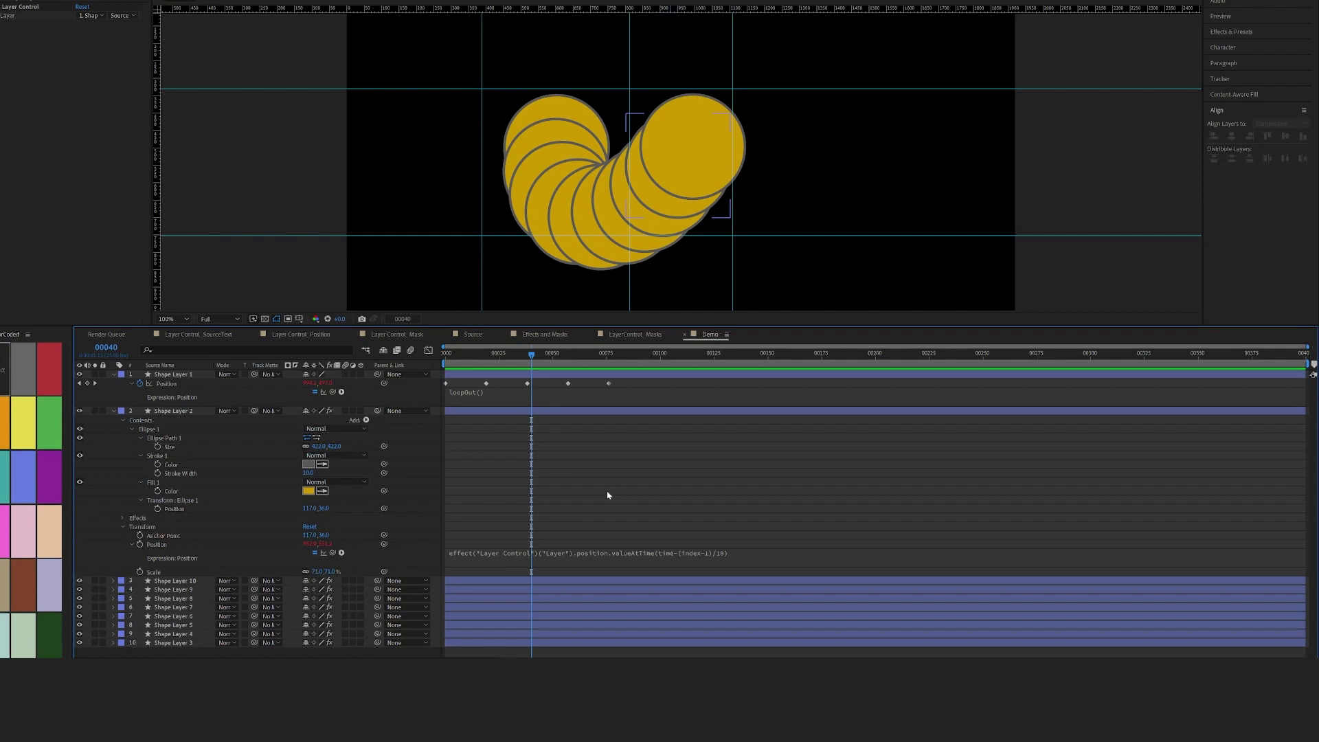
- Undo the extra duplicates and pickwhip Shape Layer 2's Scale to the Layer Control layer
key("ctrl+z")
key("ctrl+z")
key("ctrl+z")
key("ctrl+z")
key("ctrl+z")
key("ctrl+z")
key("ctrl+z")
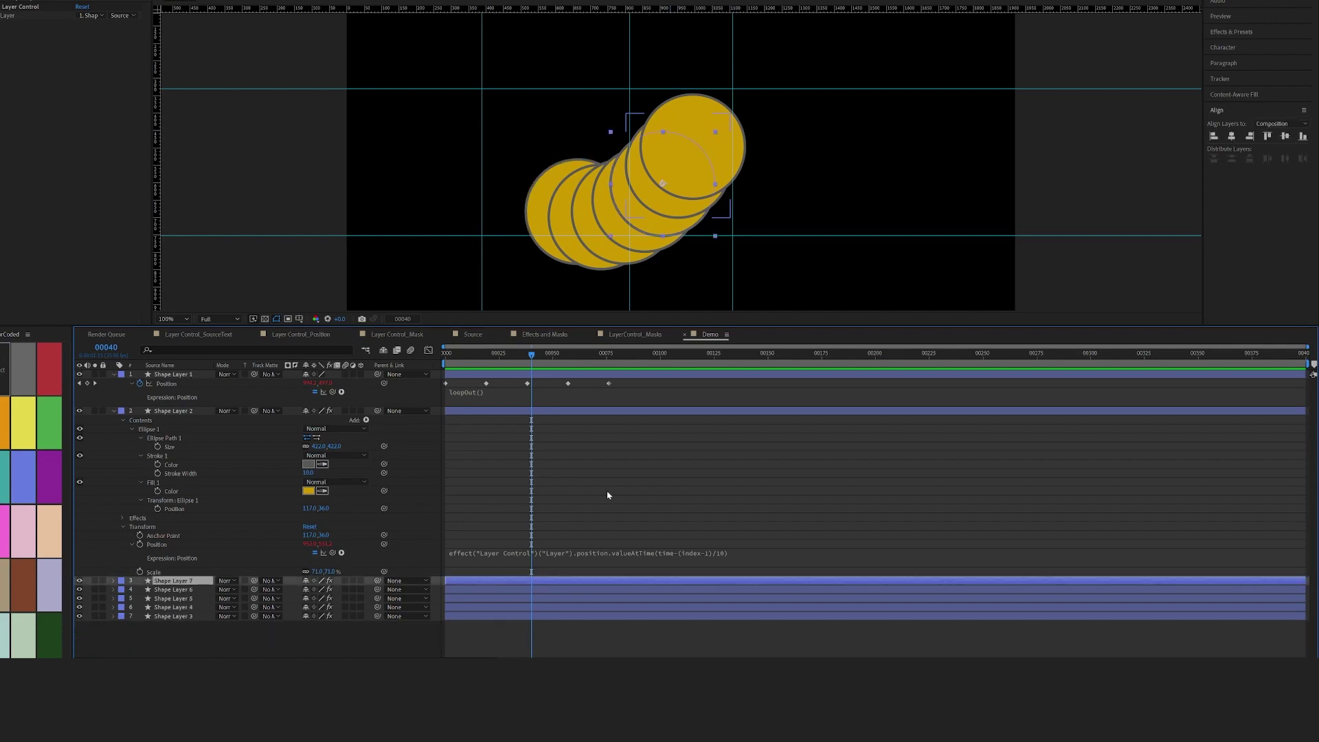
key("ctrl+z")
left_click_drag(384, 571, 6, 18)
key("F2")
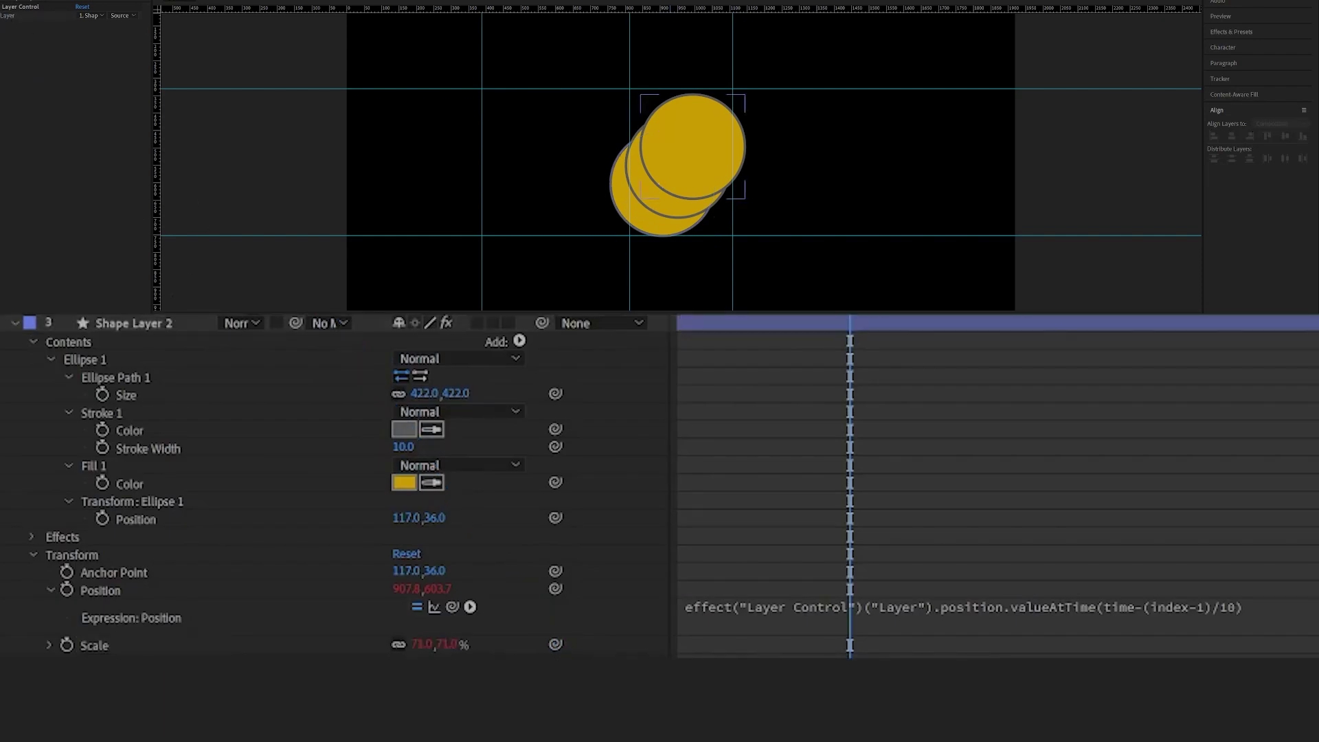
- Remove the remaining duplicate and begin editing Shape Layer 2's Scale expression
key("ctrl+z")
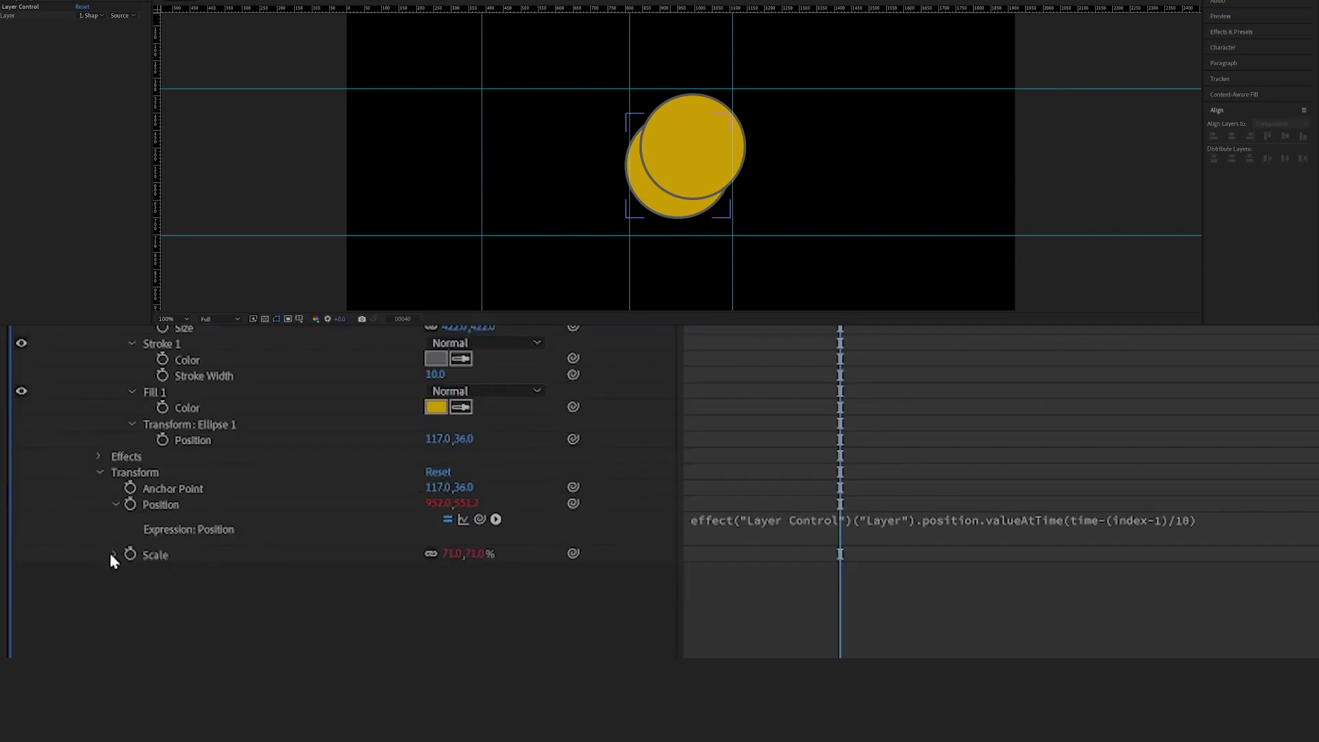
left_click(114, 555)
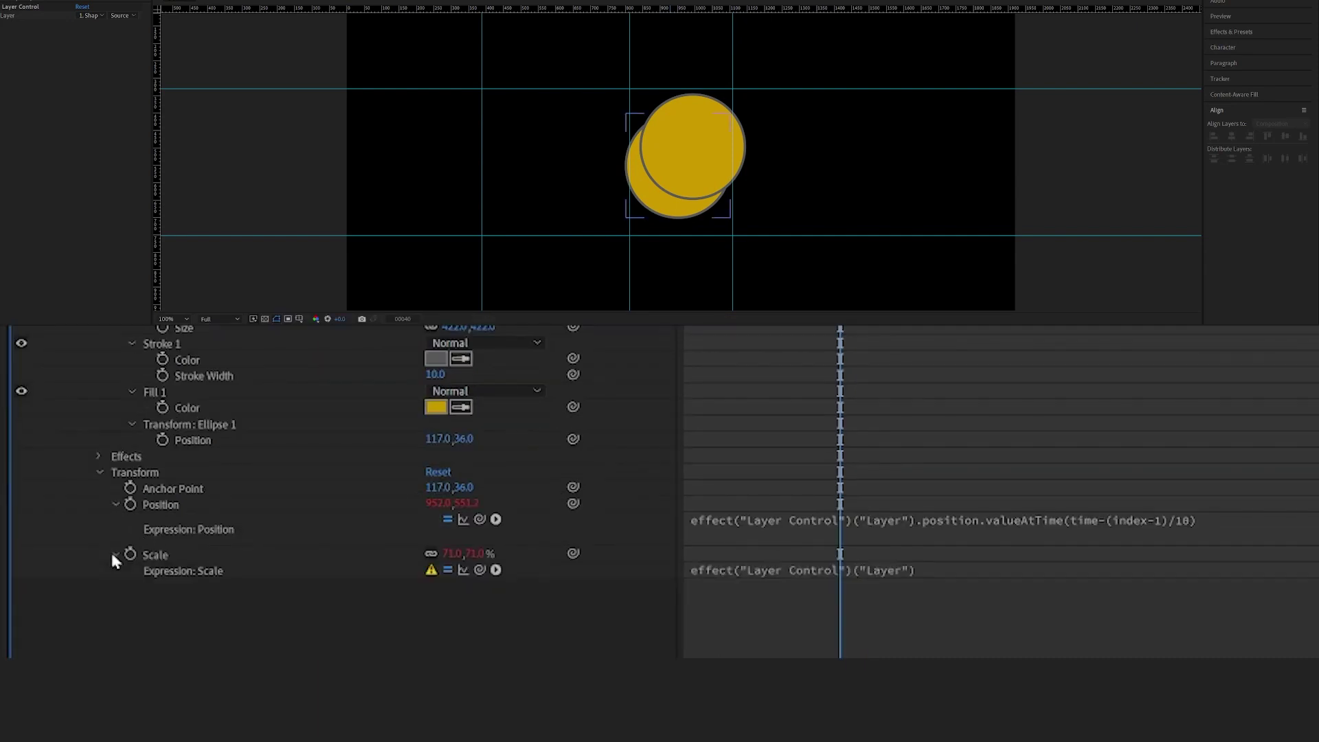
left_click(448, 570)
left_click(896, 574)
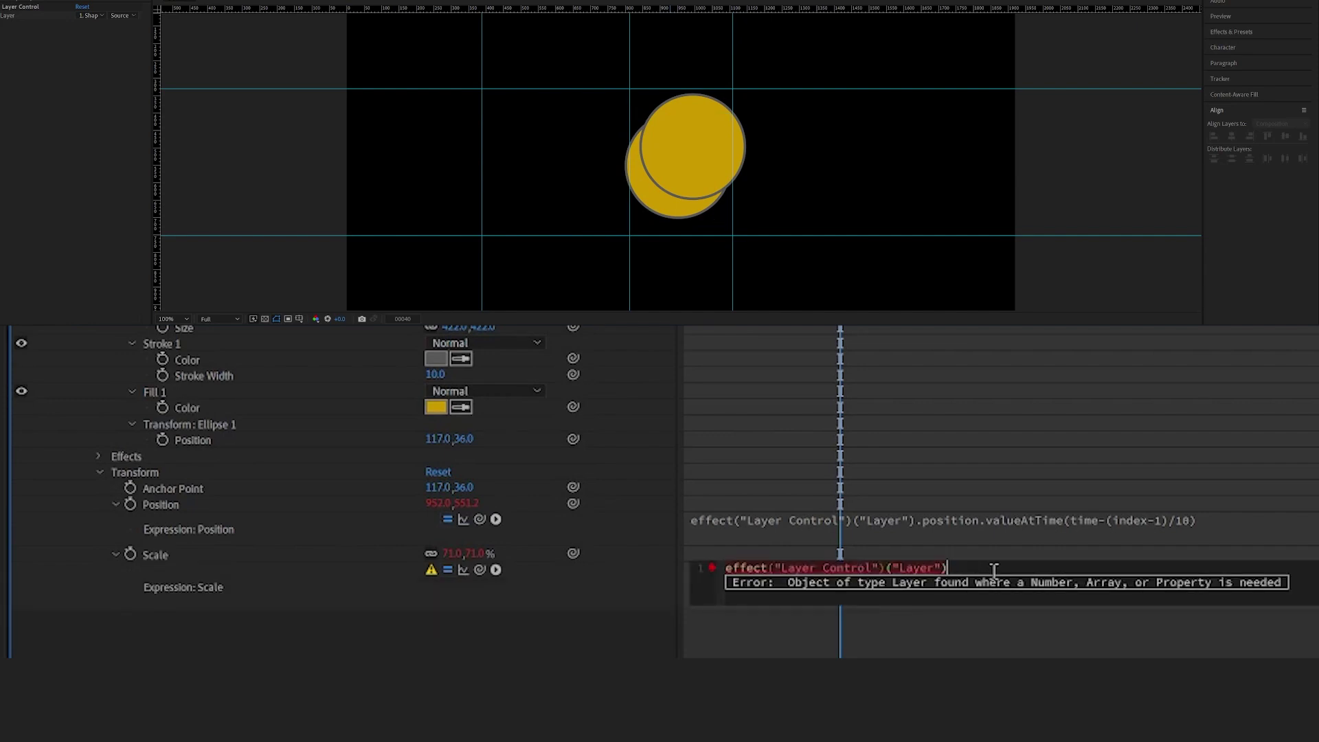
- Append .scale*(index*5) to the Layer Control Scale expression
type(".sca")
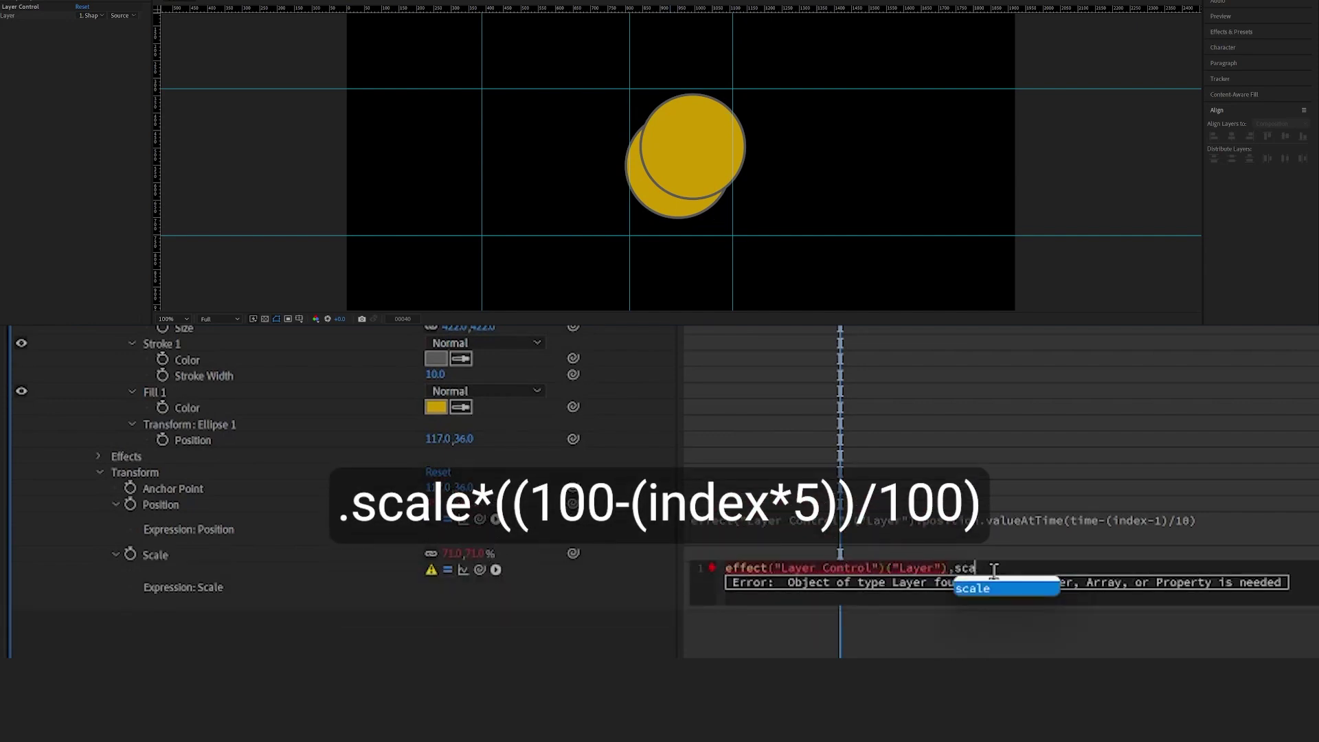
type("le")
key("Escape")
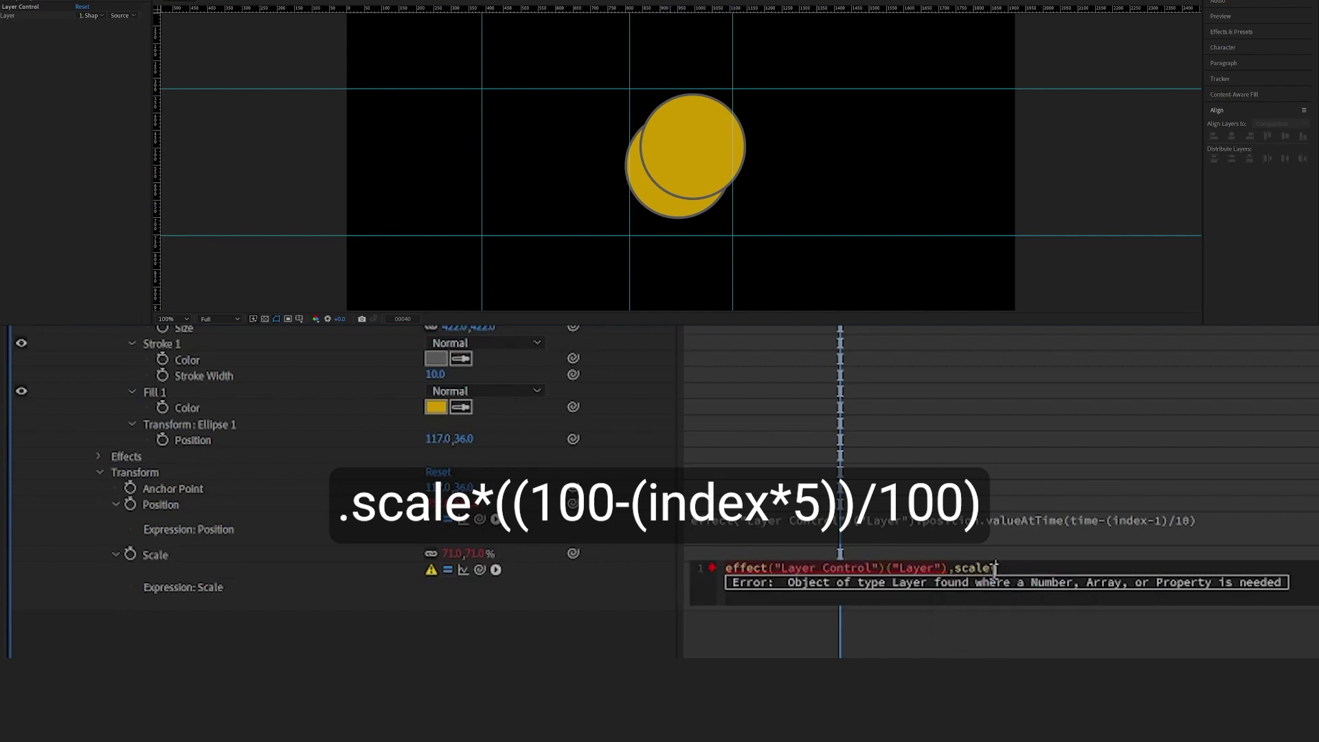
type("*index")
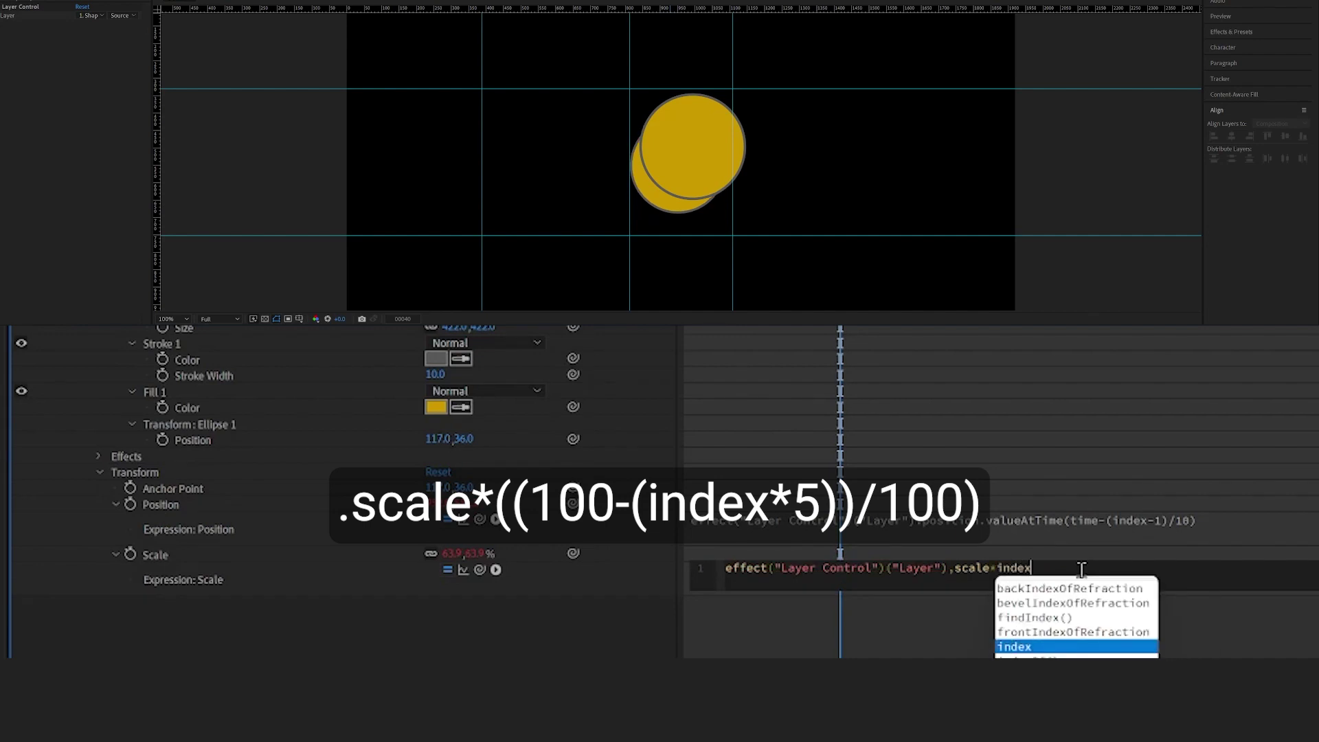
type("*5")
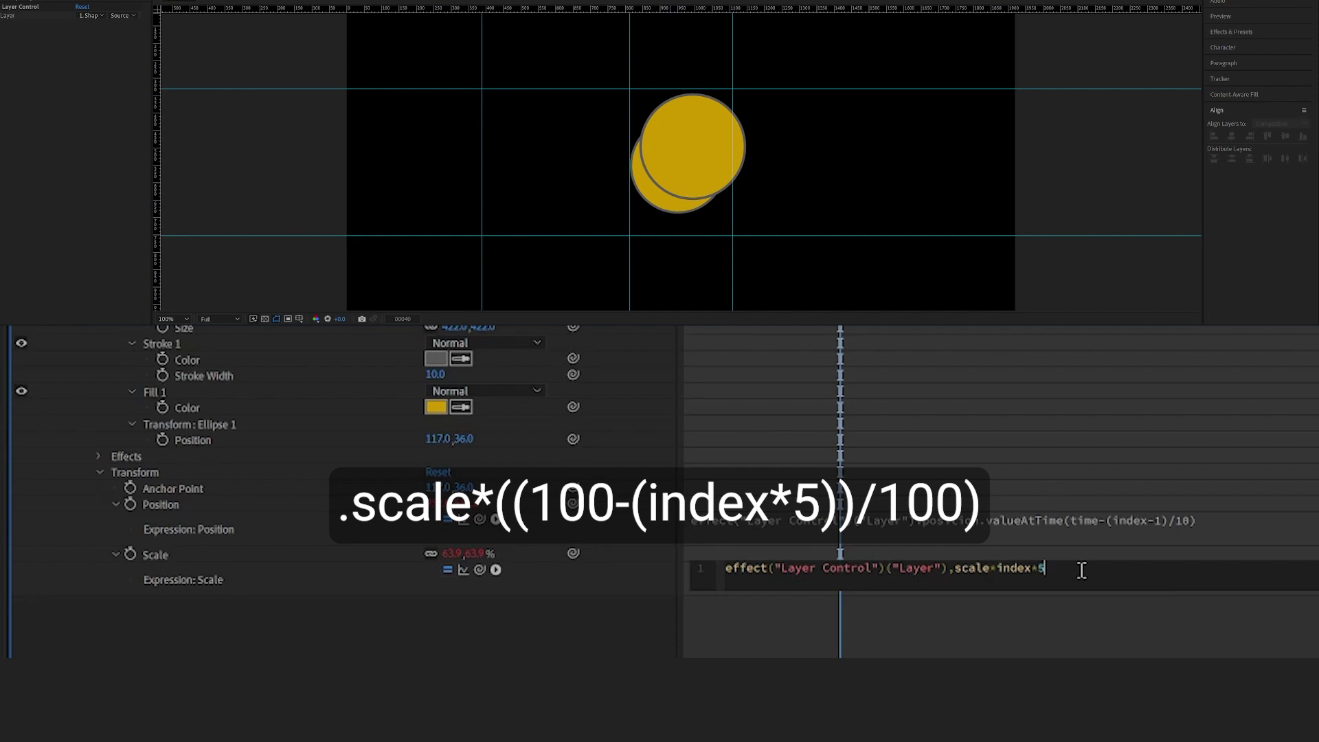
key("Left")
key("Left")
key("Left")
key("Left")
key("Left")
key("Left")
key("BackSpace")
type("(")
key("Right")
key("Right")
key("Right")
key("Right")
key("Right")
key("Right")
key("Right")
type(")")
- Complete the Scale expression as .scale*((100-(index*5))/100) and commit it
key("Left")
key("Left")
key("Left")
key("Left")
key("Left")
key("Left")
key("Left")
key("Left")
key("Left")
type("100-")
key("Left")
key("Left")
key("Left")
key("Left")
type("(")
key("End")
type(")/100")
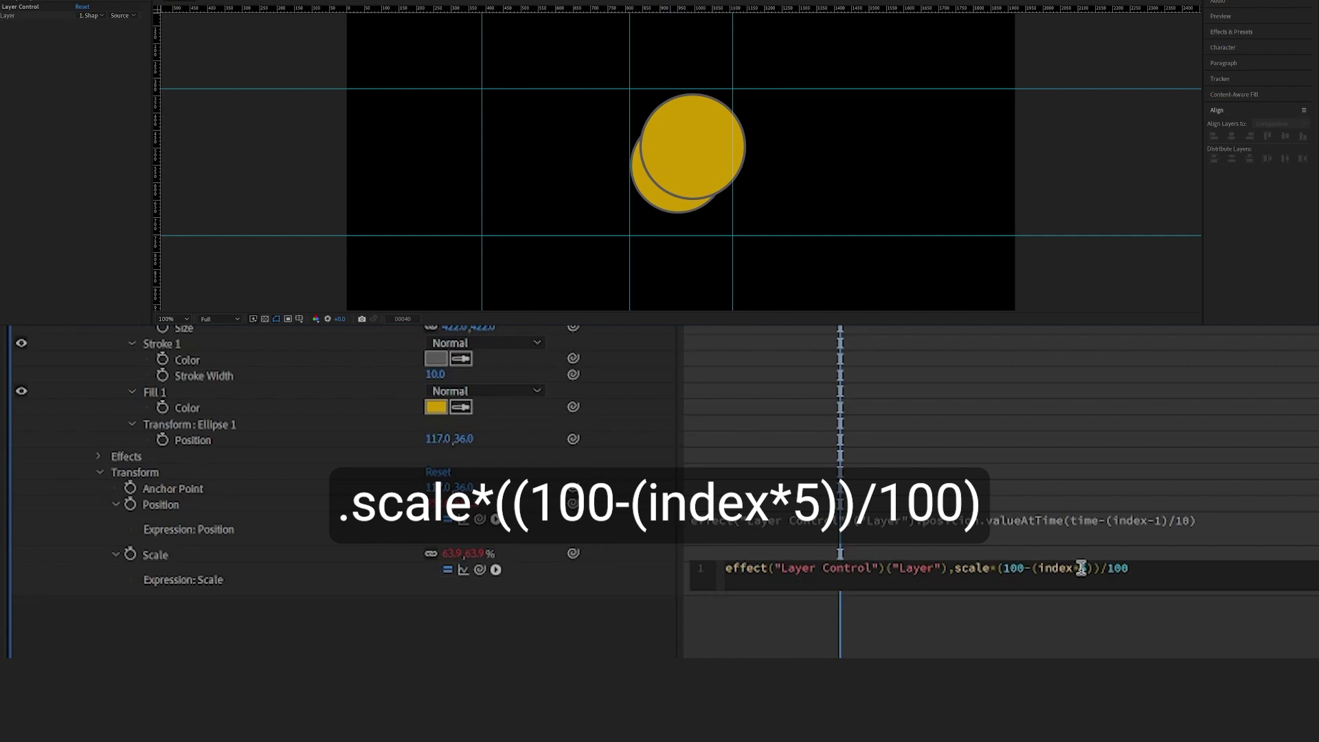
type(")")
key("Left")
key("Left")
key("Left")
key("Left")
key("Left")
key("Left")
key("Left")
key("Left")
key("Left")
key("Left")
key("Left")
key("Left")
key("Left")
key("Left")
key("Left")
key("Left")
key("Left")
key("Left")
key("Left")
key("Left")
type("(")
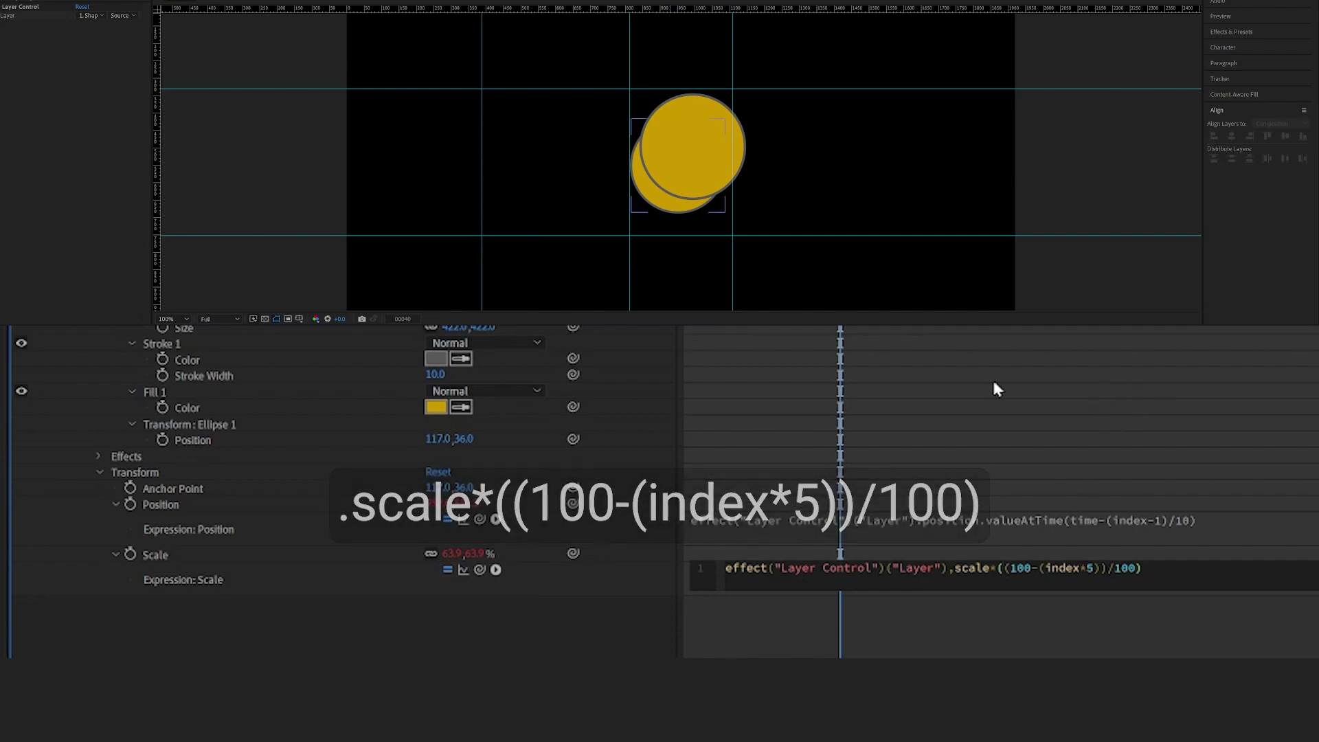
left_click(1042, 399)
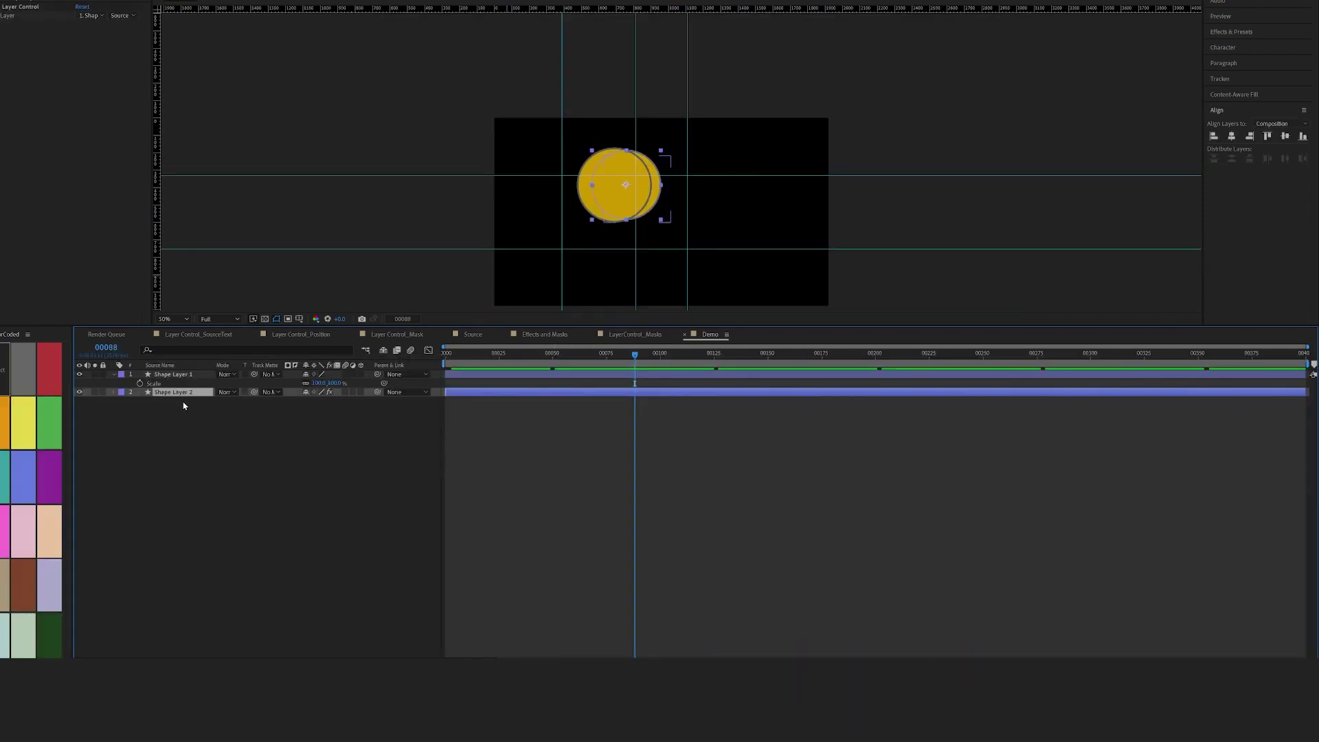
- Duplicate the follower up to fifteen shape layers and preview the shrinking trail
key("ctrl+d")
key("ctrl+d")
key("ctrl+d")
key("ctrl+d")
key("ctrl+d")
key("ctrl+d")
key("ctrl+d")
key("ctrl+d")
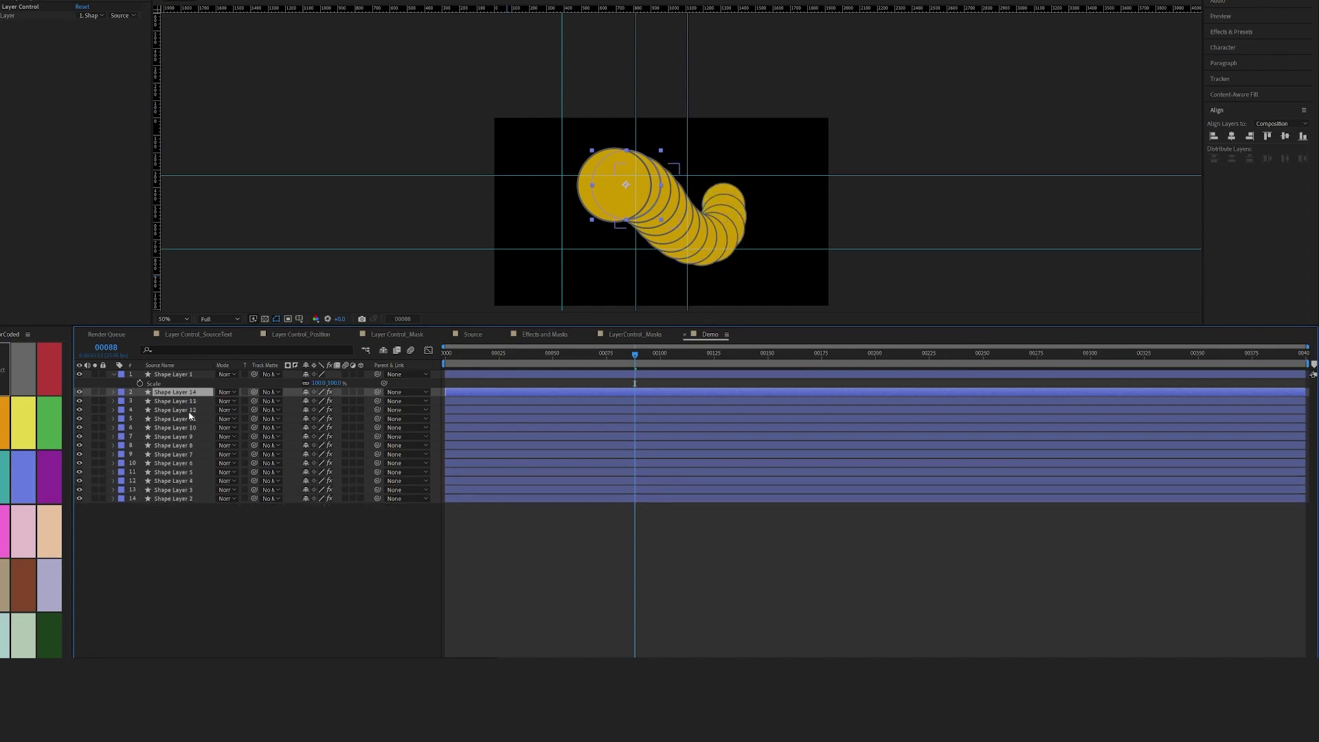
key("ctrl+d")
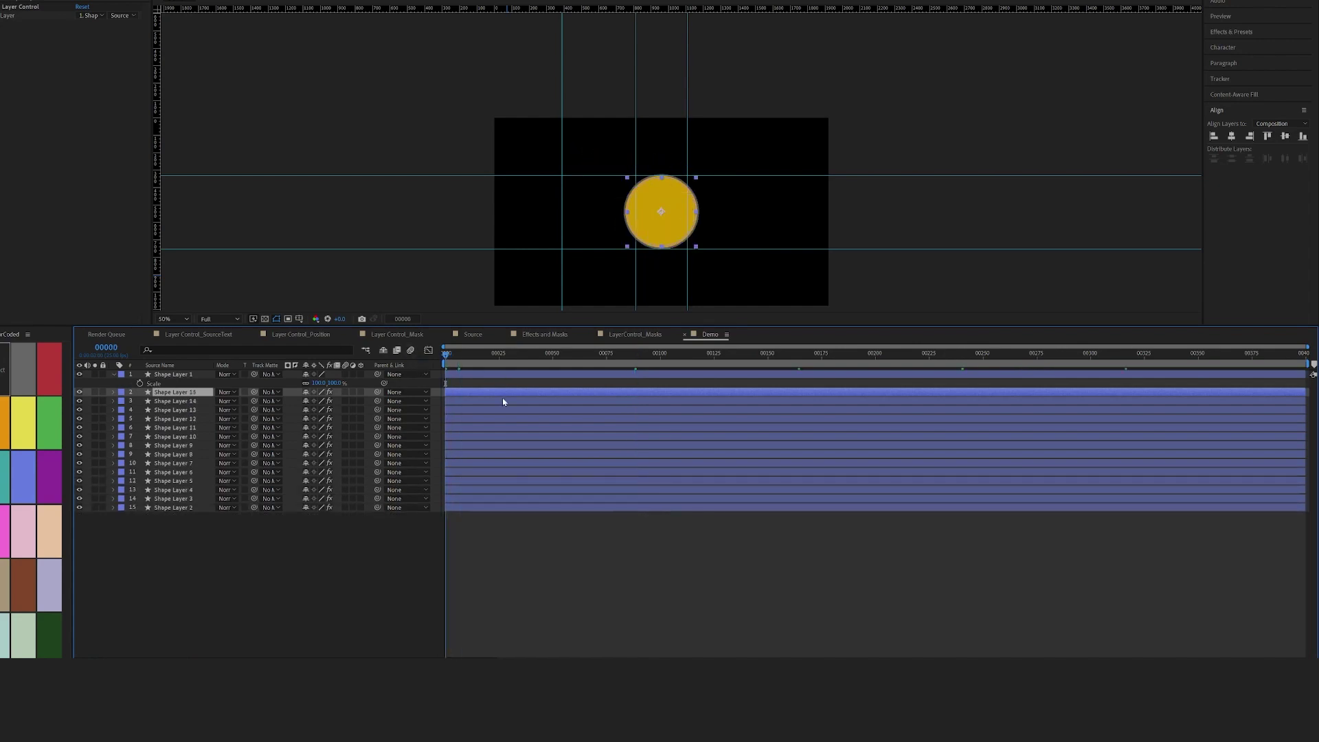
key("space")
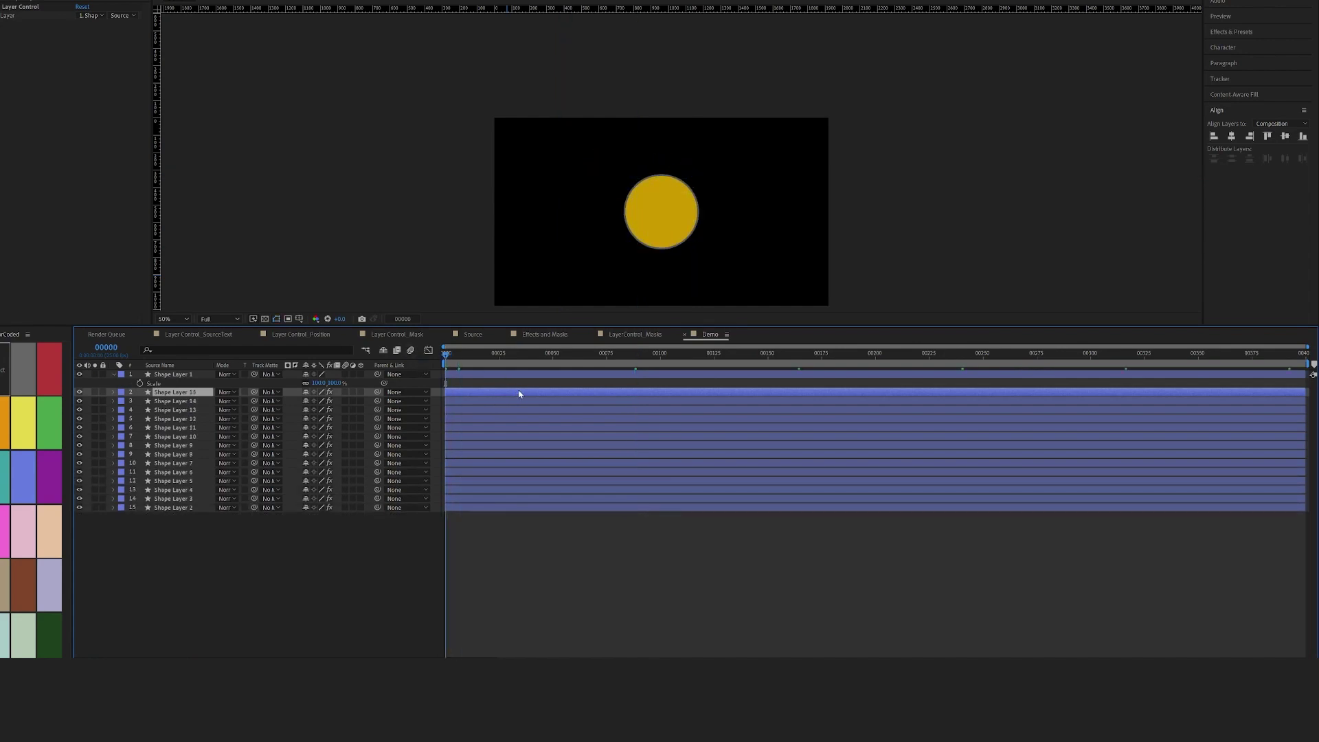